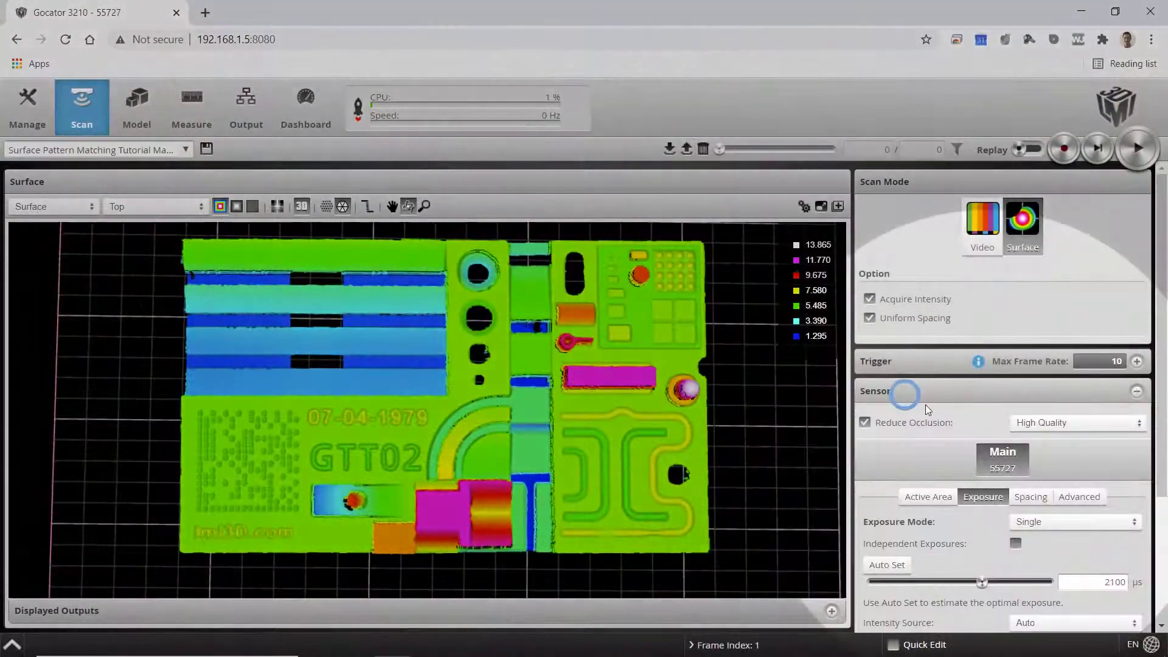
# Show the sensor's Active Area settings, a 100 × 154 mm field of view
pyautogui.scroll(-1, 927, 438)
pyautogui.scroll(-2, 930, 473)
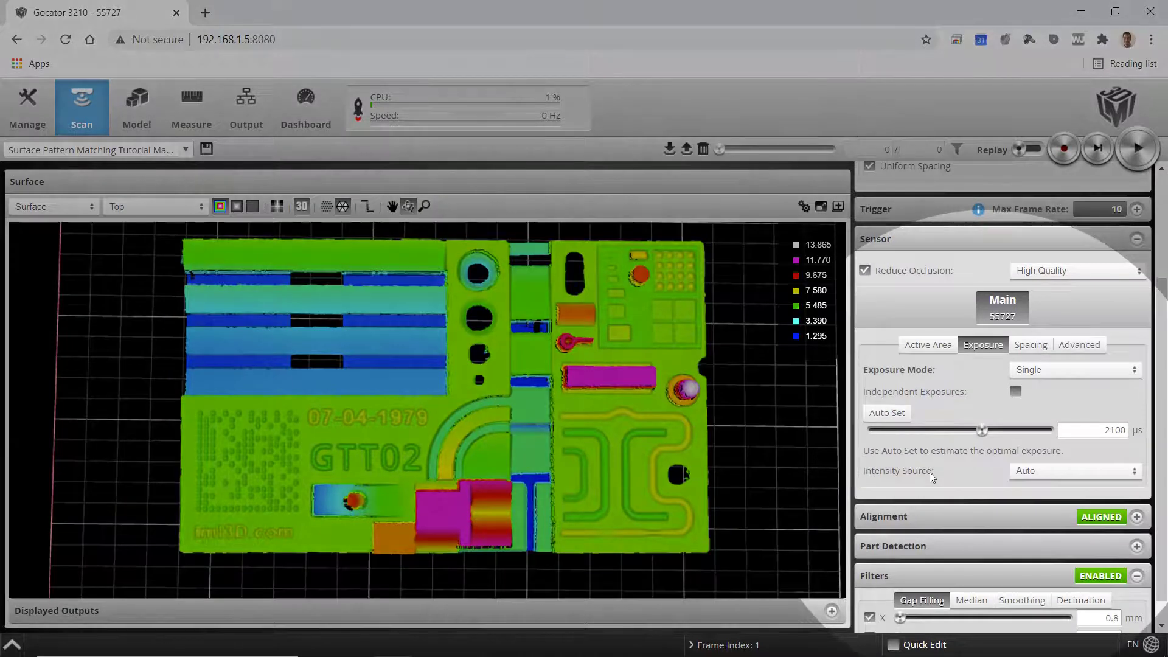
pyautogui.click(927, 344)
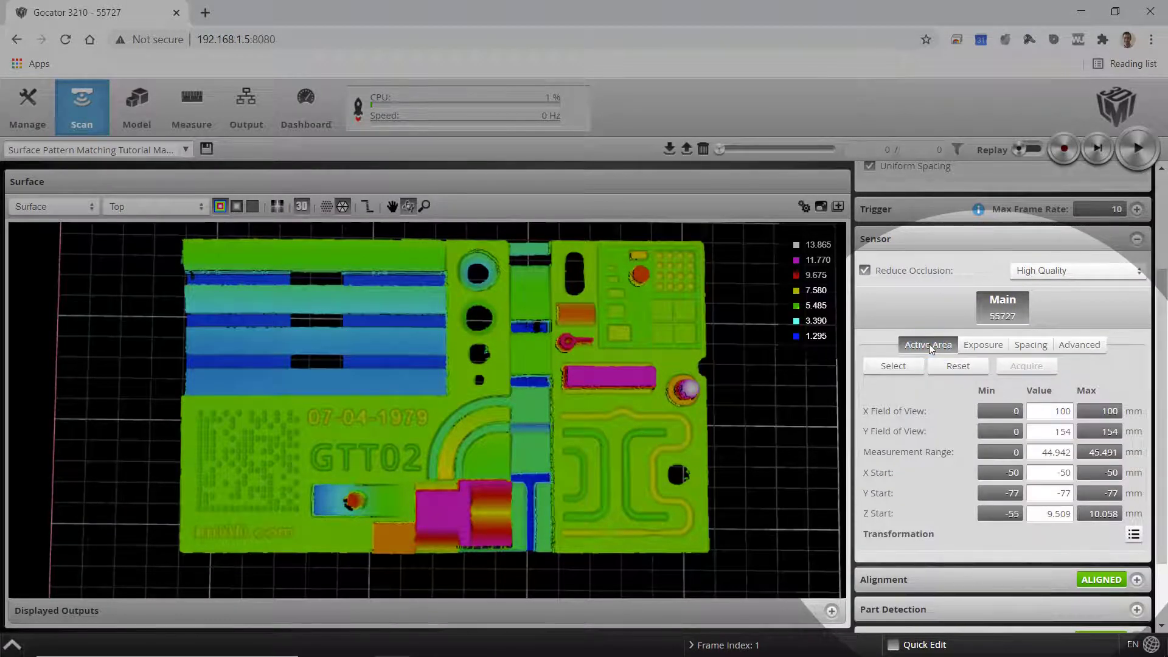
pyautogui.scroll(-1, 937, 360)
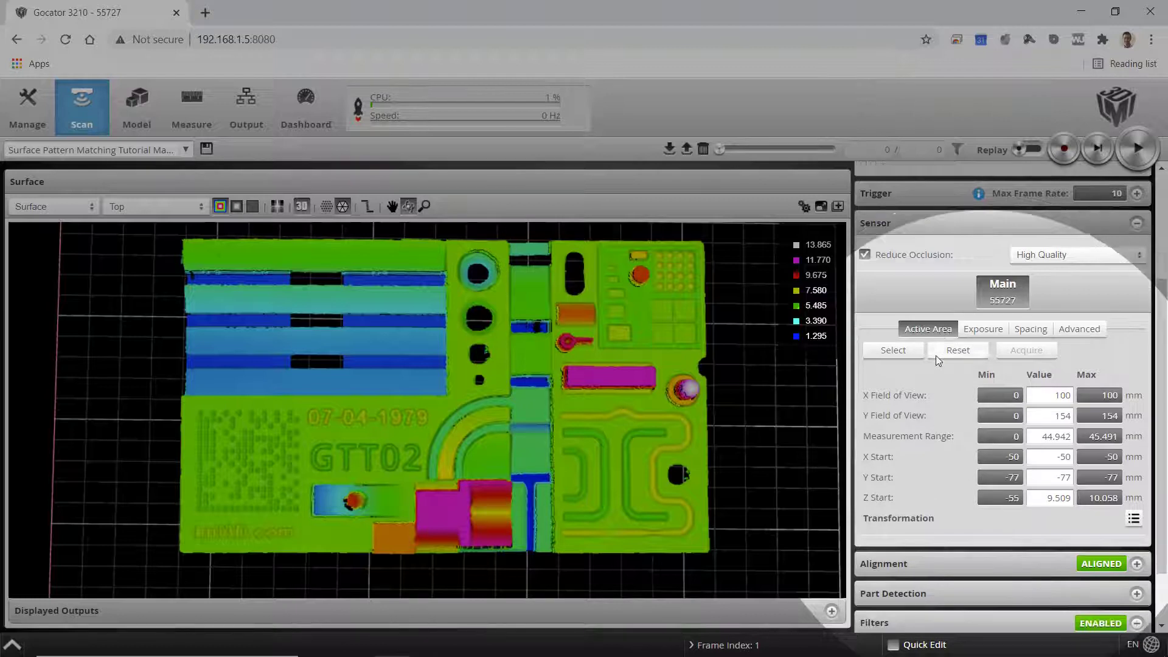
pyautogui.scroll(-1, 949, 486)
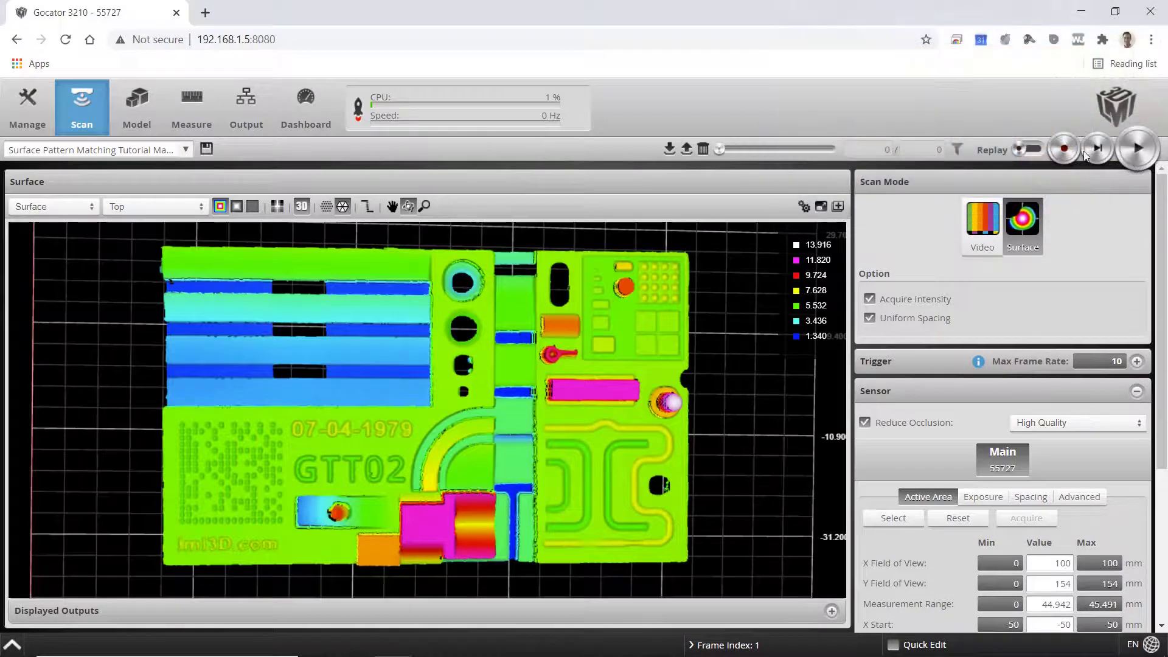
# Record three scan frames of the part and turn Replay on
pyautogui.click(1063, 149)
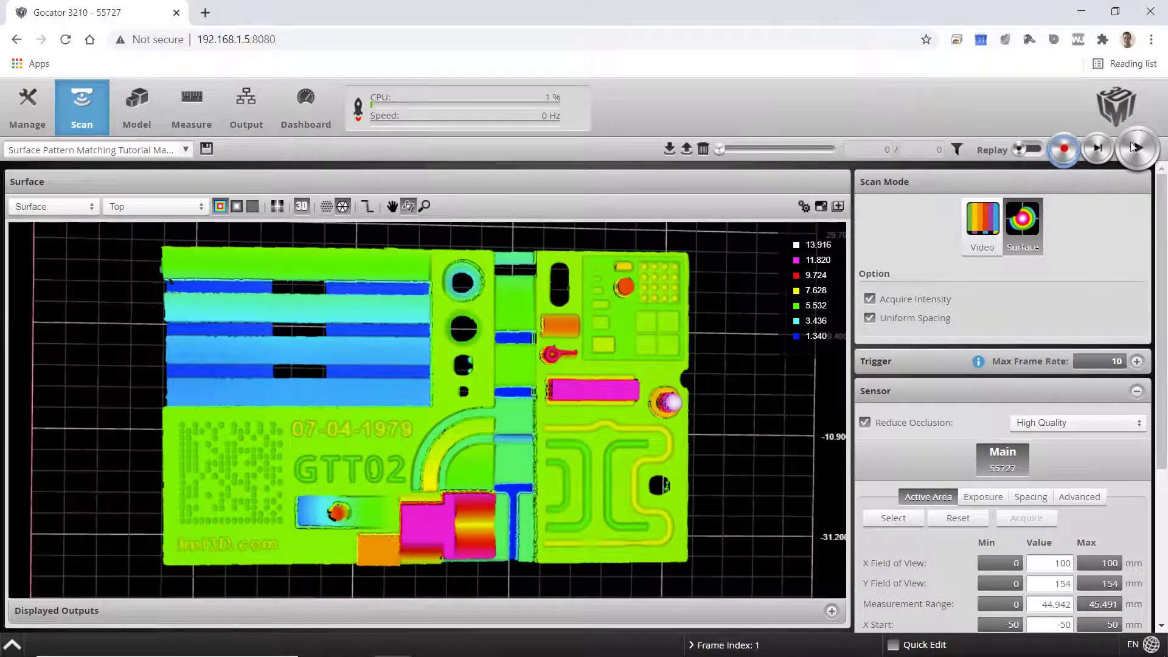
pyautogui.click(1098, 150)
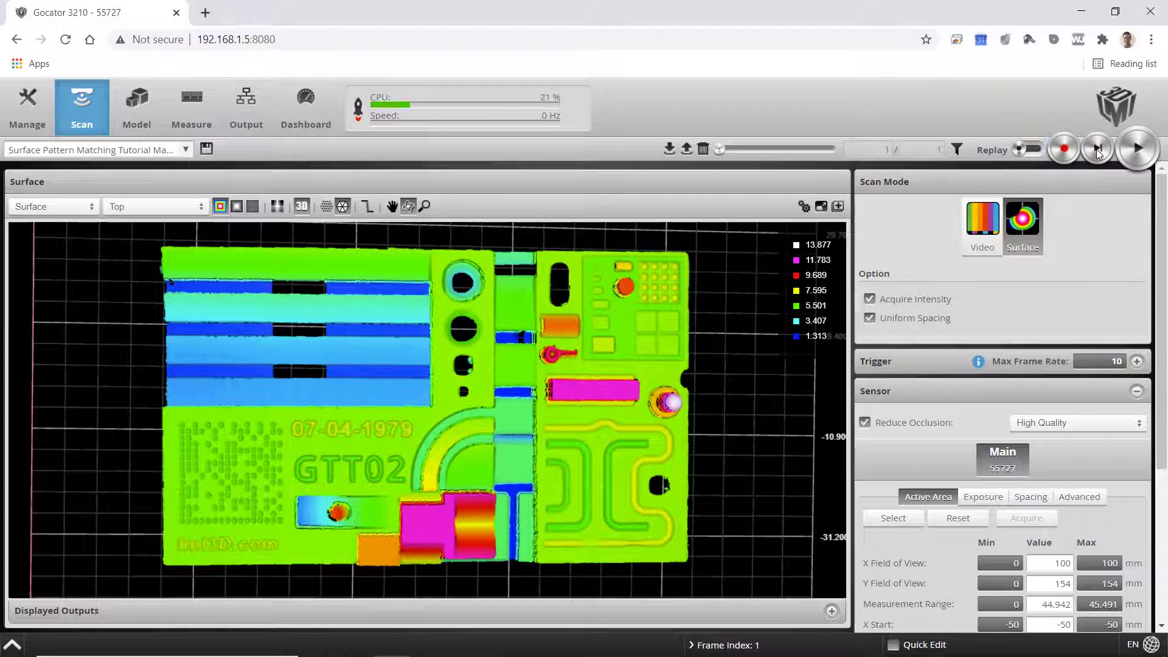
pyautogui.click(1098, 151)
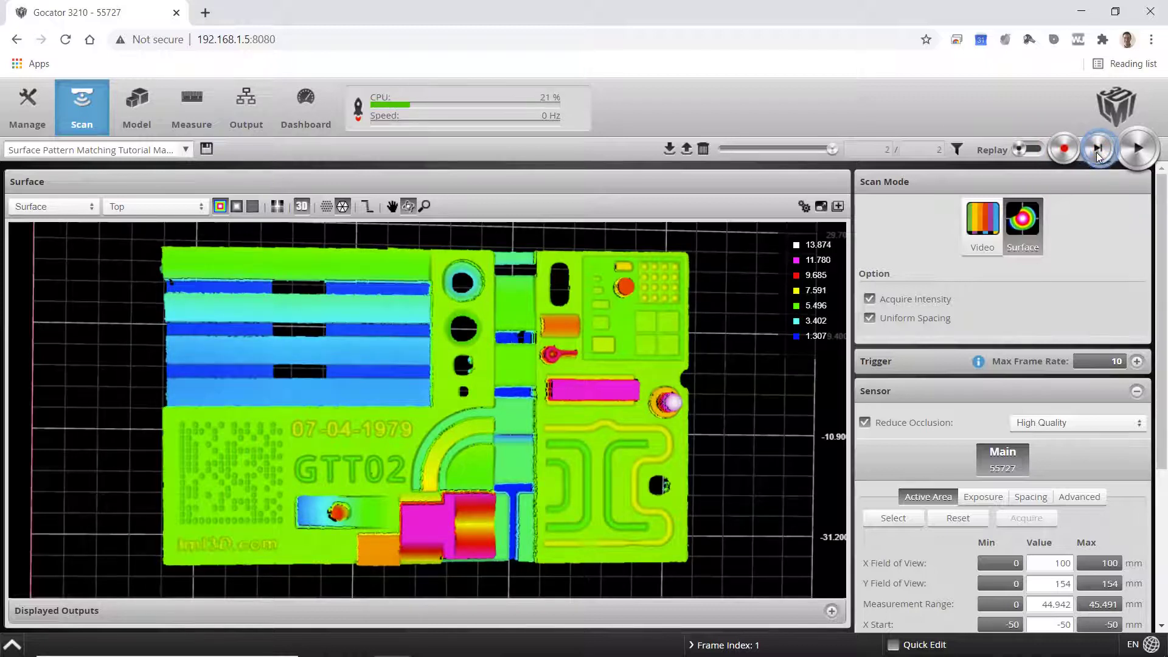
pyautogui.click(1098, 152)
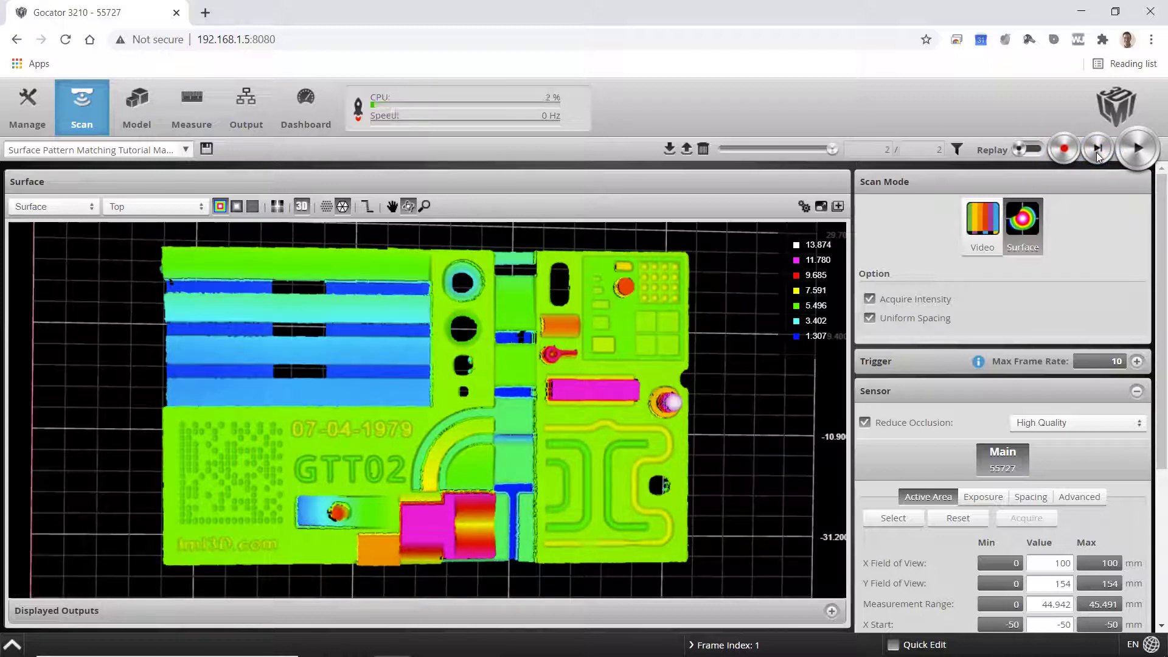
pyautogui.click(1037, 151)
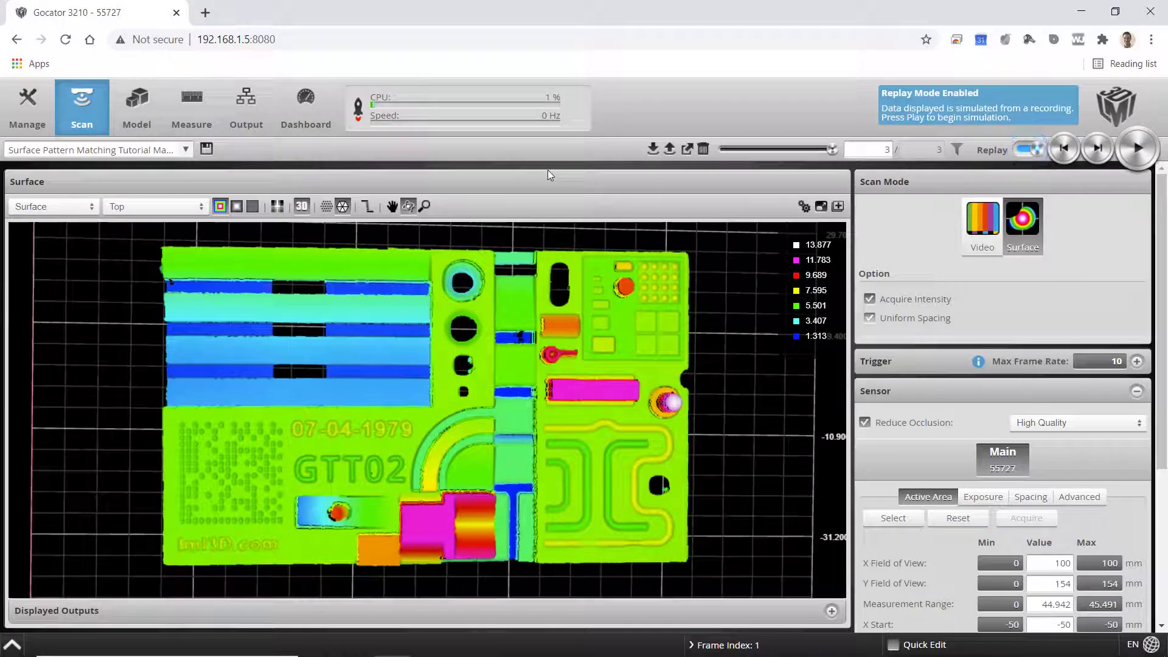
# Go to the Measure page and show the surface as a 2-D top view
pyautogui.click(181, 100)
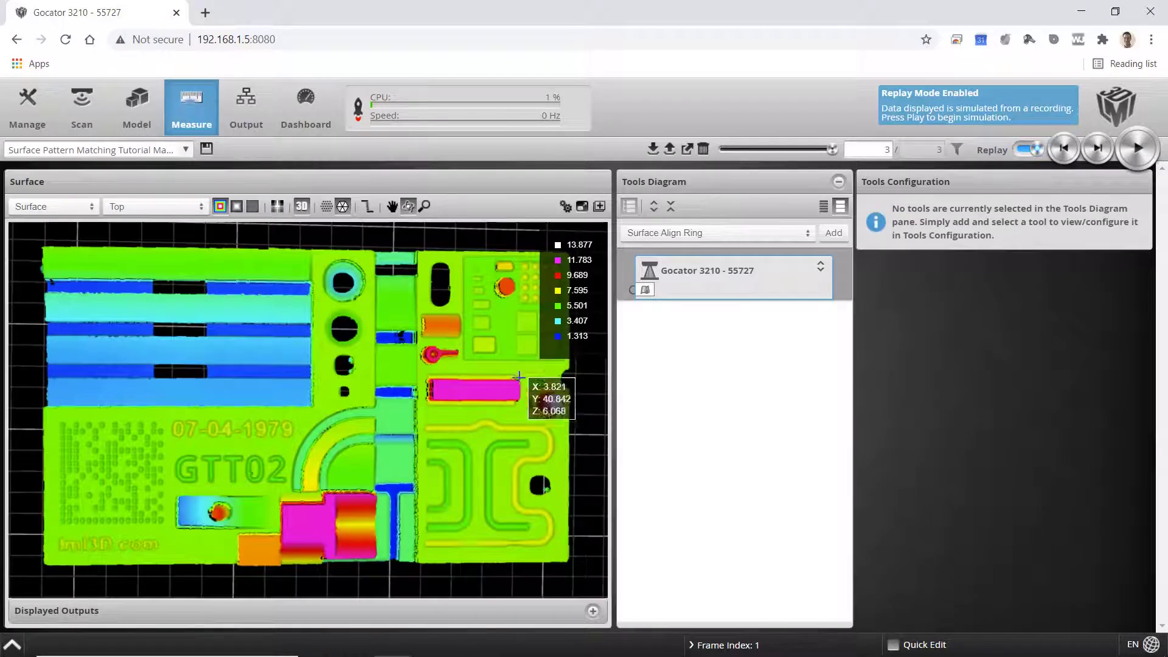
pyautogui.scroll(-3, 420, 437)
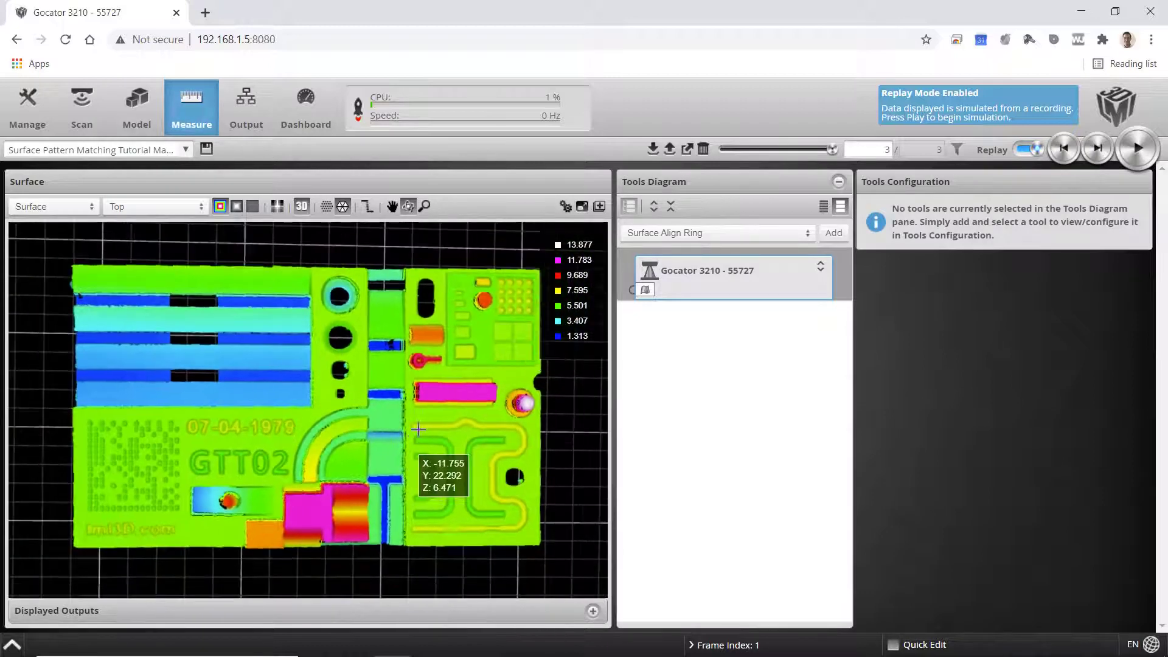
pyautogui.click(303, 205)
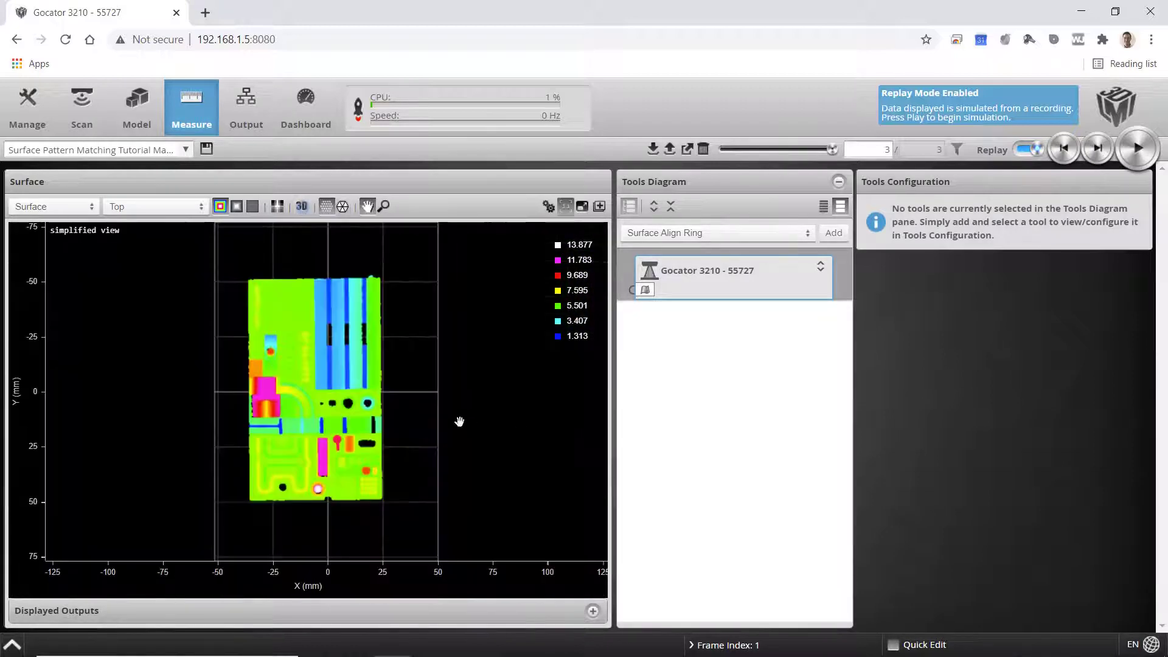
pyautogui.scroll(5, 377, 453)
pyautogui.scroll(4, 422, 420)
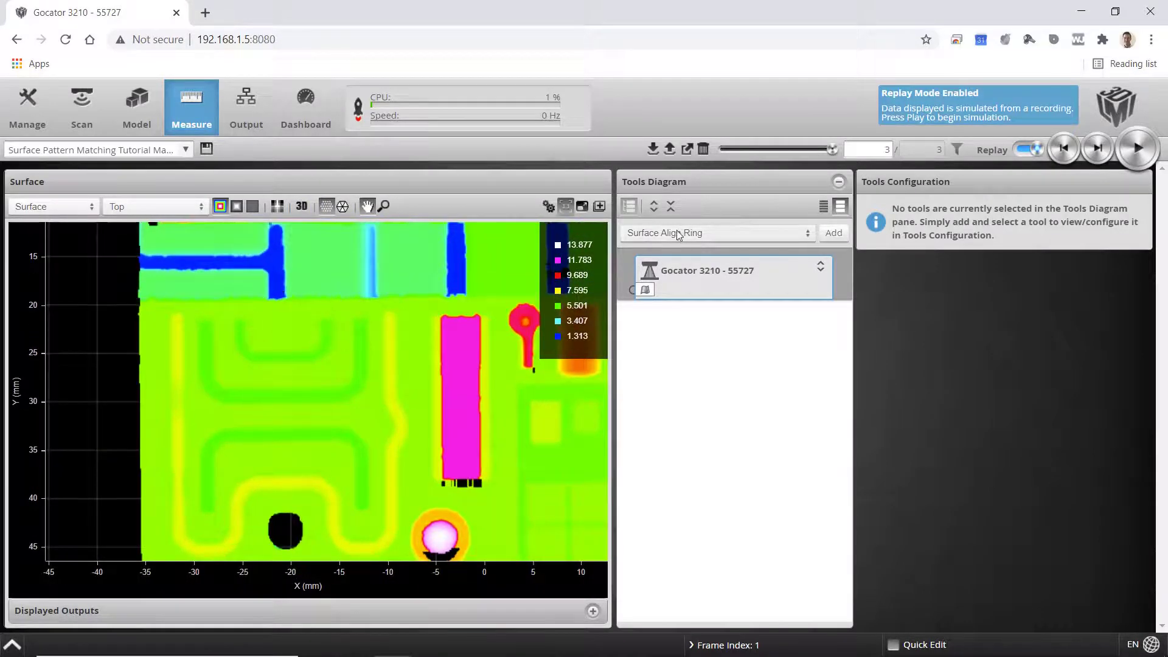
# Add a Surface Pattern Matching tool to the tools list
pyautogui.click(708, 234)
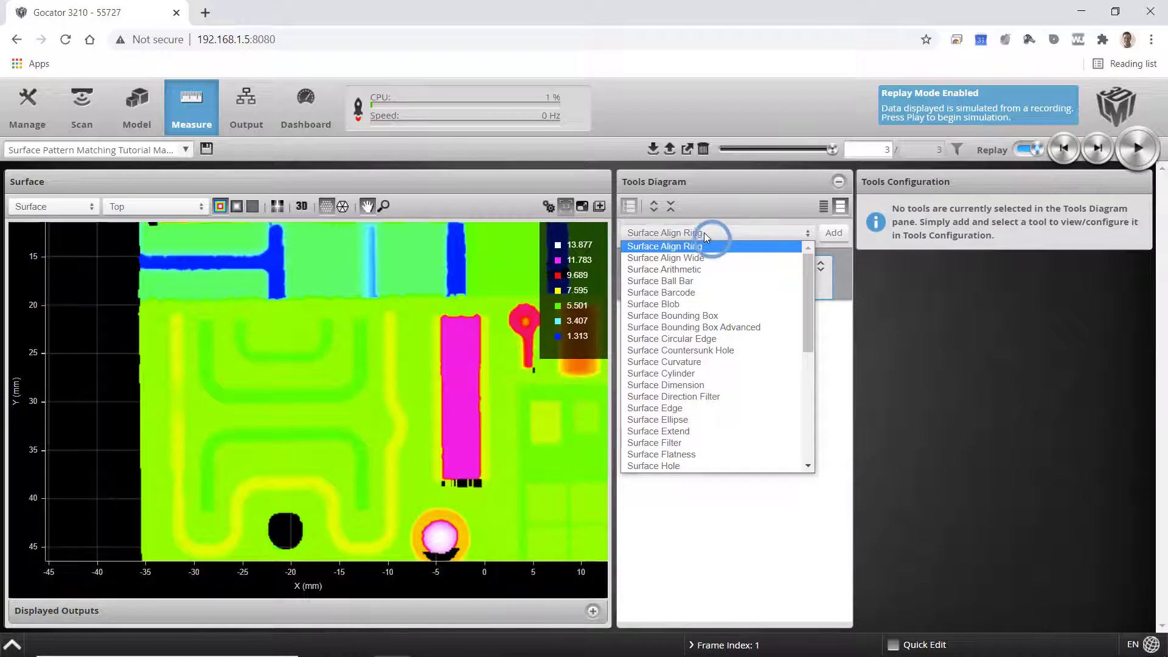
pyautogui.scroll(-4, 730, 378)
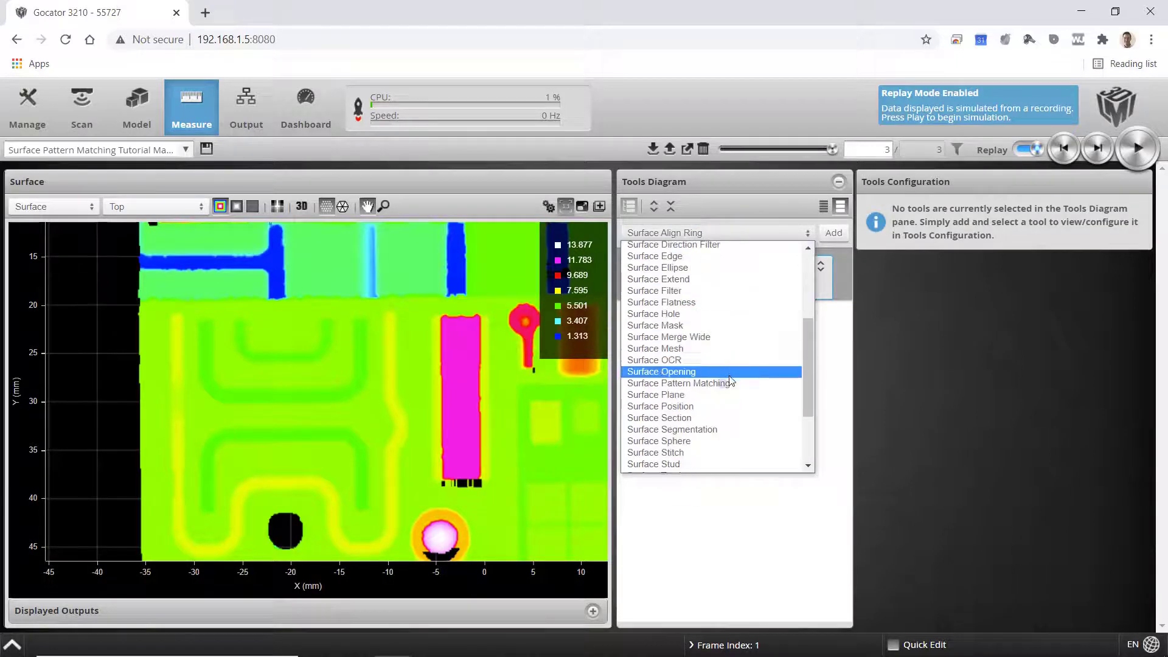
pyautogui.click(727, 383)
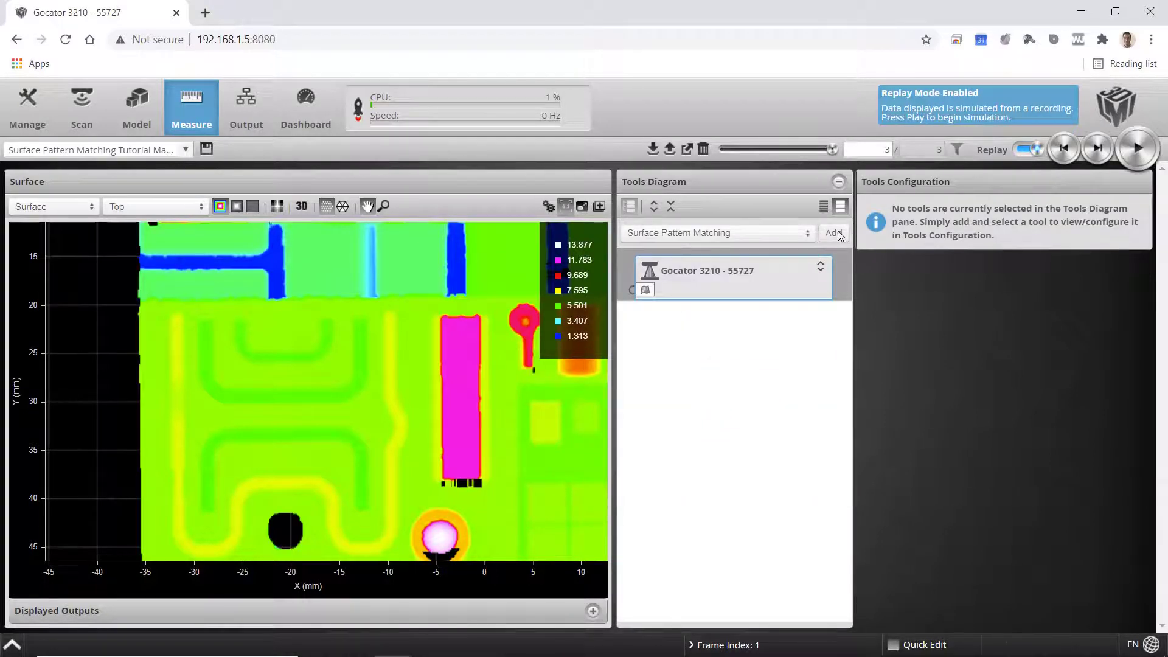
pyautogui.click(834, 233)
pyautogui.scroll(-2, 401, 459)
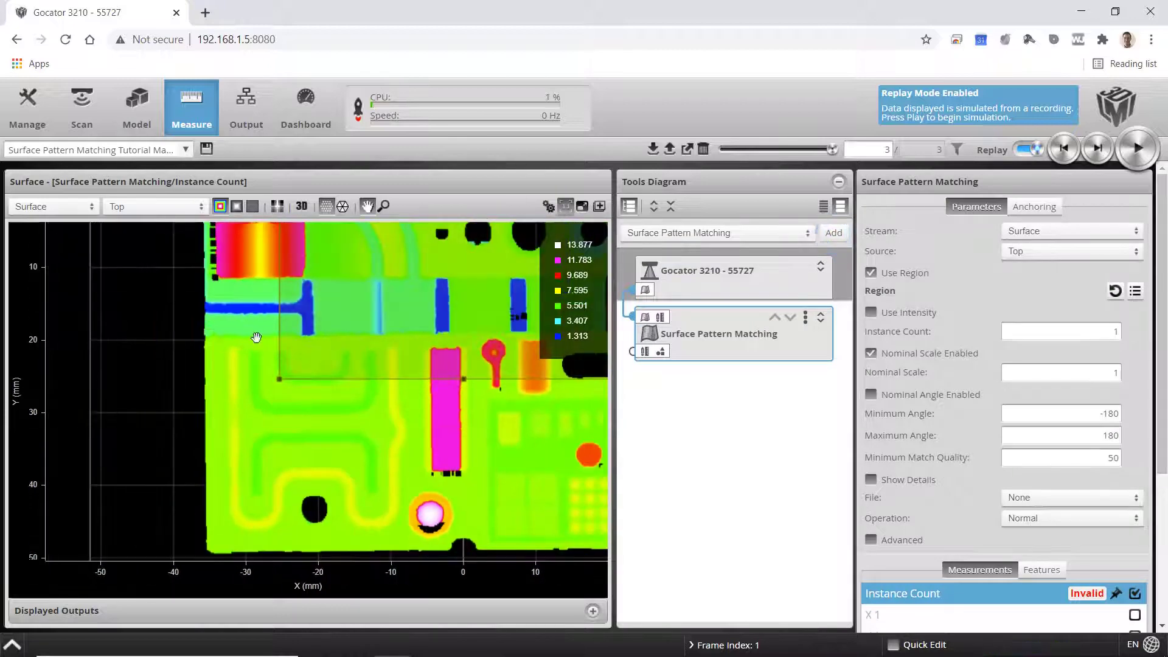
# Move and shrink the Region box onto the U-shaped groove
pyautogui.scroll(-2, 256, 337)
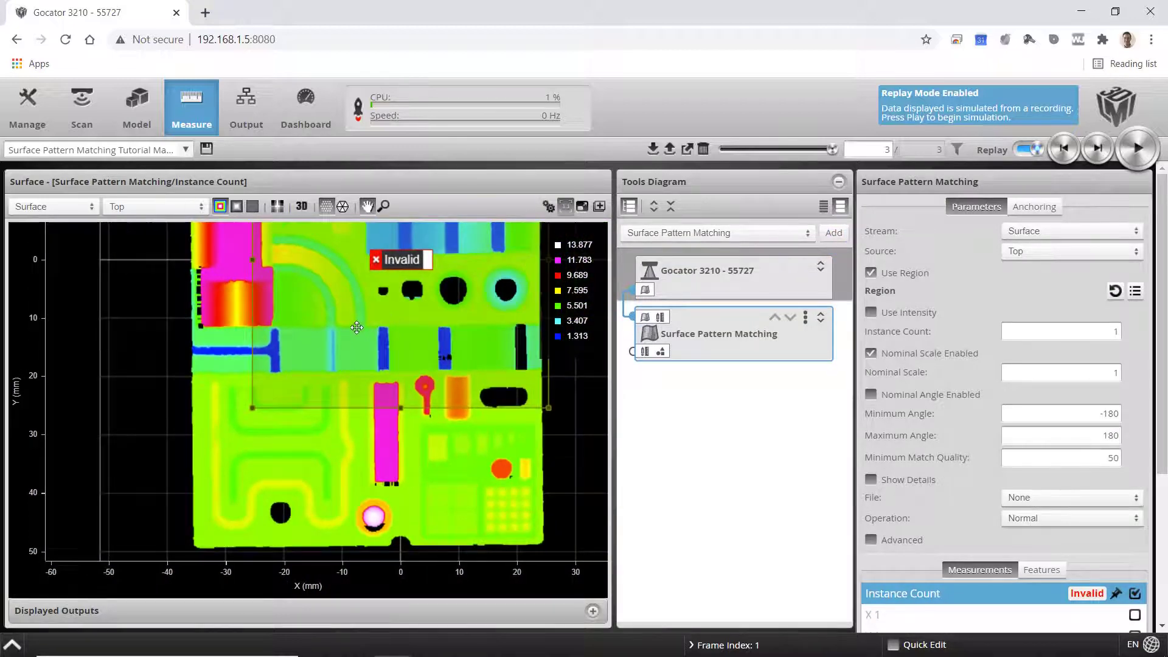
pyautogui.scroll(-1, 356, 327)
pyautogui.moveTo(357, 328); pyautogui.dragTo(287, 455)
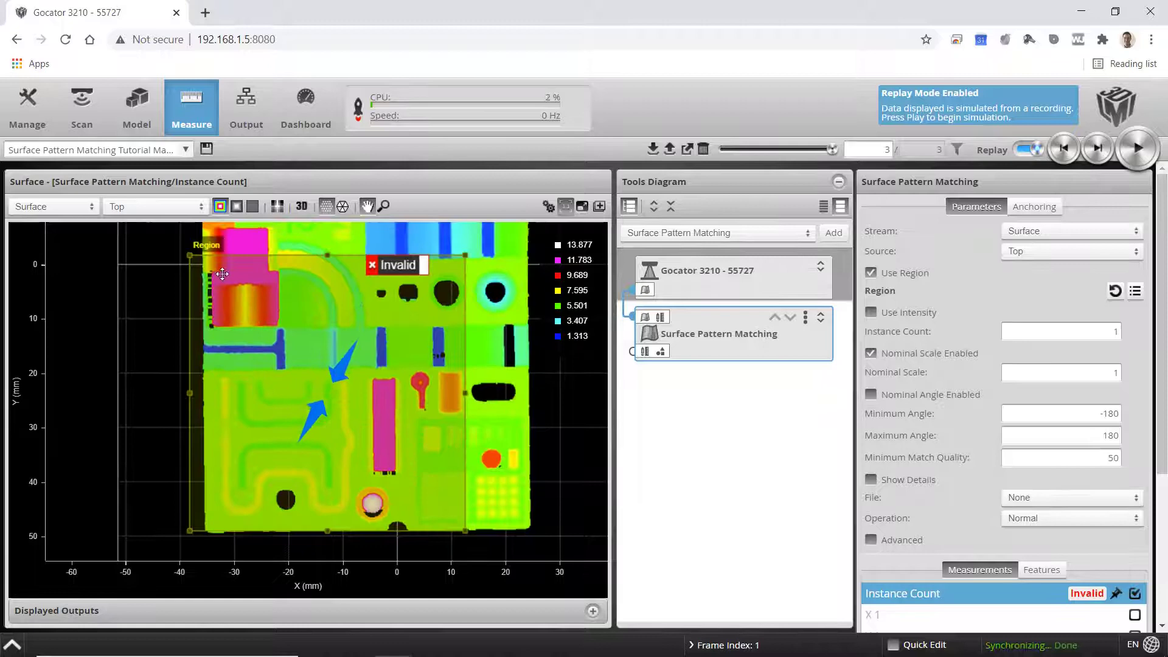
pyautogui.moveTo(188, 254); pyautogui.dragTo(329, 429)
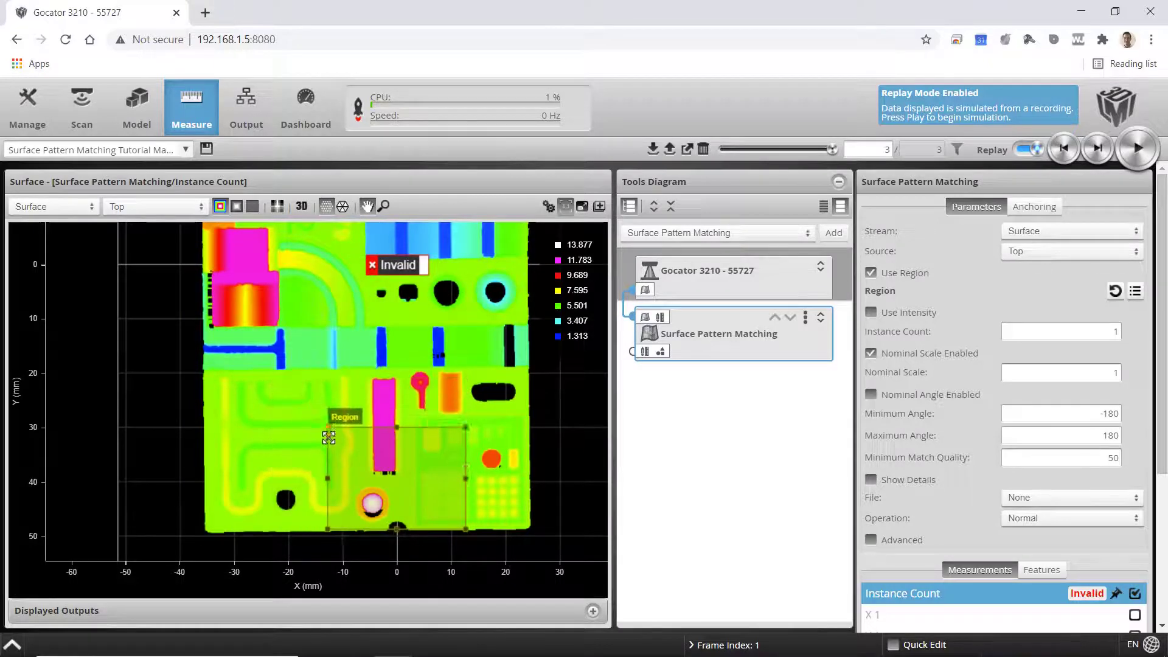
pyautogui.moveTo(408, 480); pyautogui.dragTo(305, 405)
# Trim the region's corner and edges to frame the groove, about X −31 to −11 mm
pyautogui.scroll(2, 305, 405)
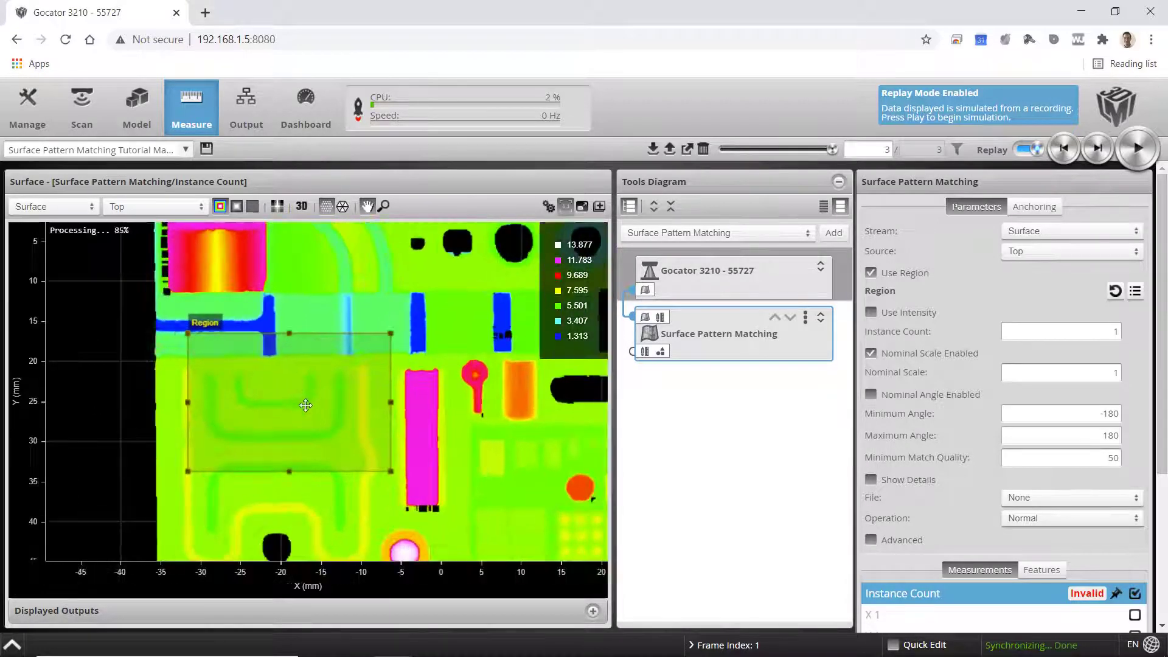
pyautogui.scroll(1, 306, 405)
pyautogui.moveTo(404, 483); pyautogui.dragTo(358, 459)
pyautogui.moveTo(261, 321); pyautogui.dragTo(261, 356)
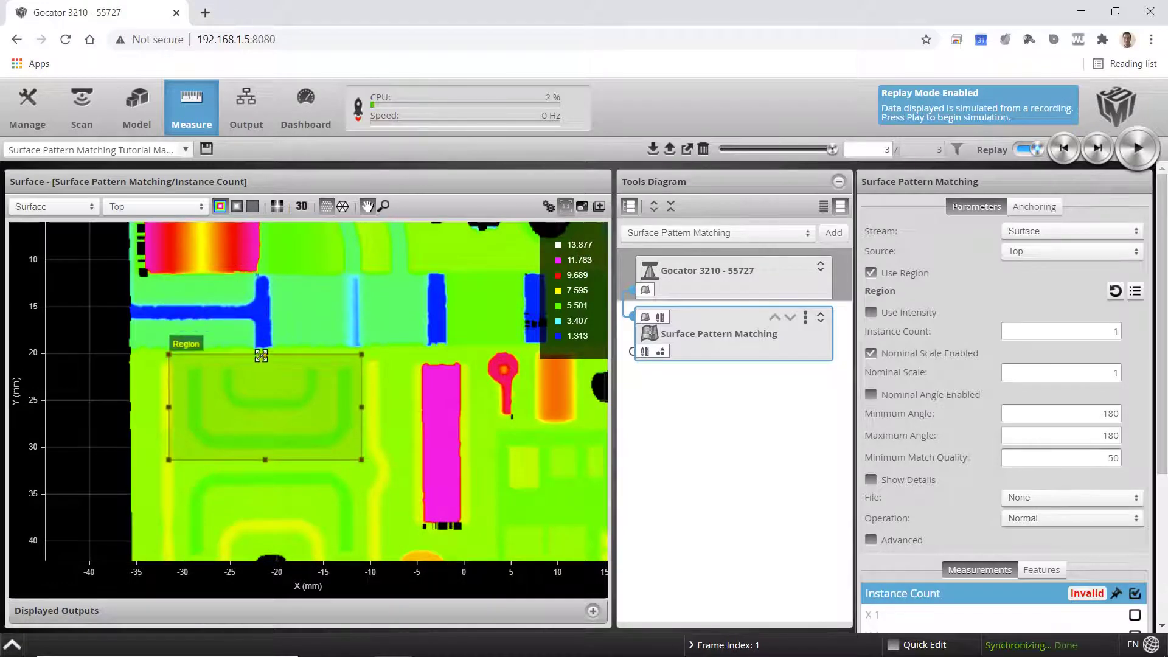
pyautogui.moveTo(169, 407); pyautogui.dragTo(178, 407)
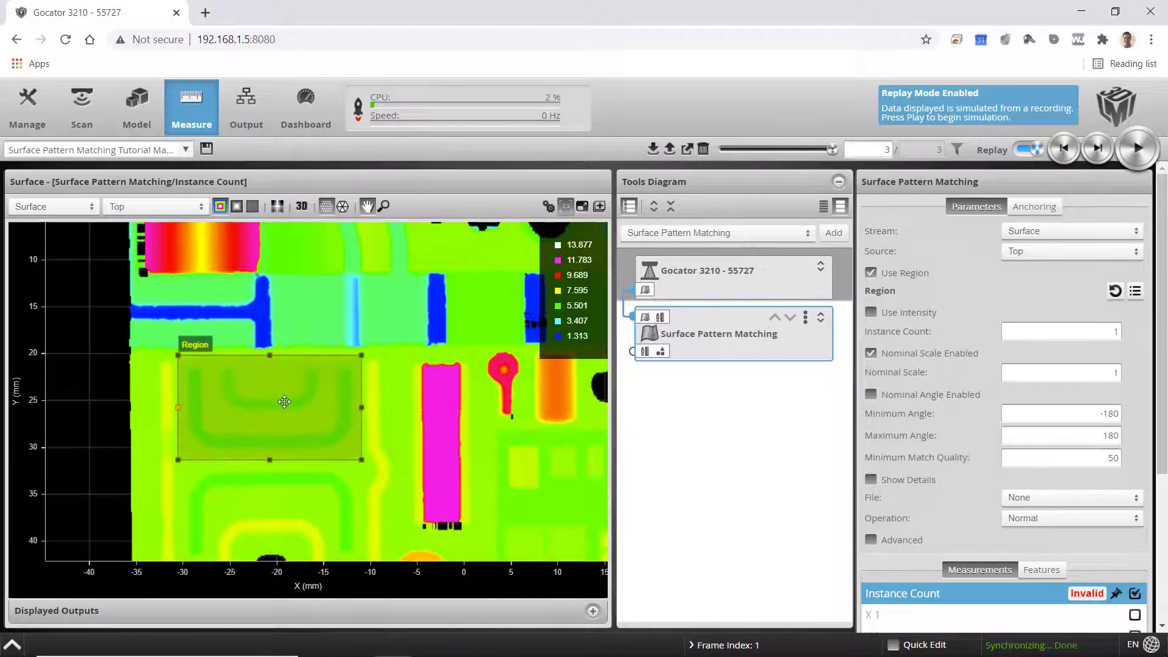
pyautogui.scroll(1, 284, 402)
pyautogui.moveTo(447, 439); pyautogui.dragTo(504, 408)
pyautogui.scroll(1, 490, 426)
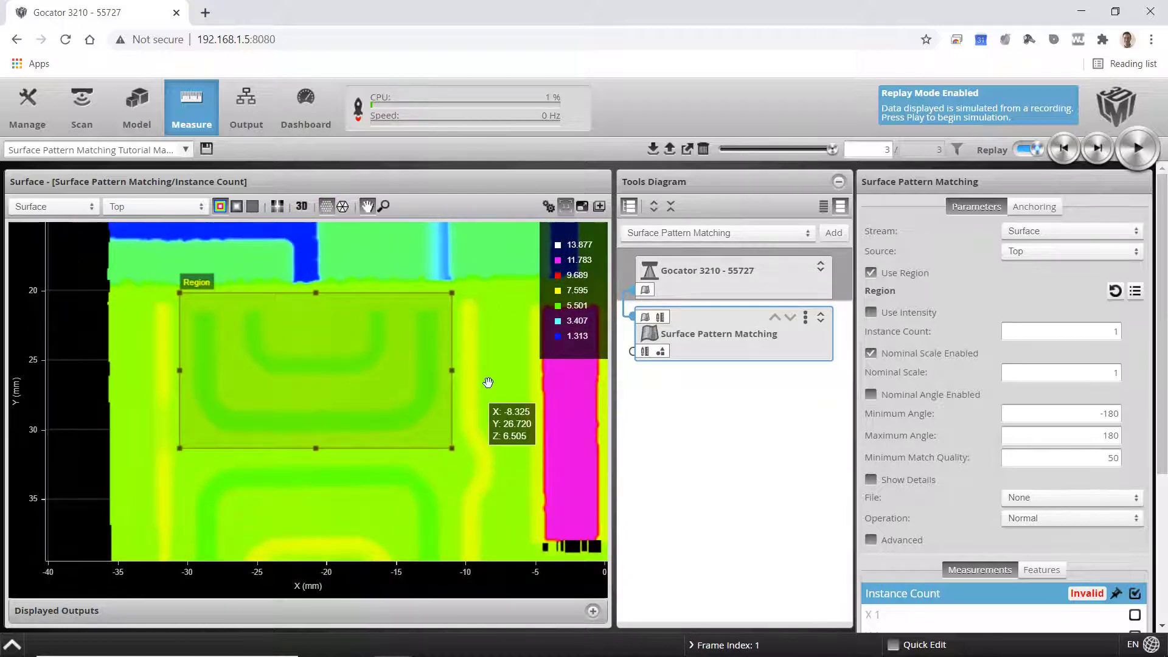
# Enable Show Details, revealing File set to None and Operation Normal
pyautogui.click(870, 479)
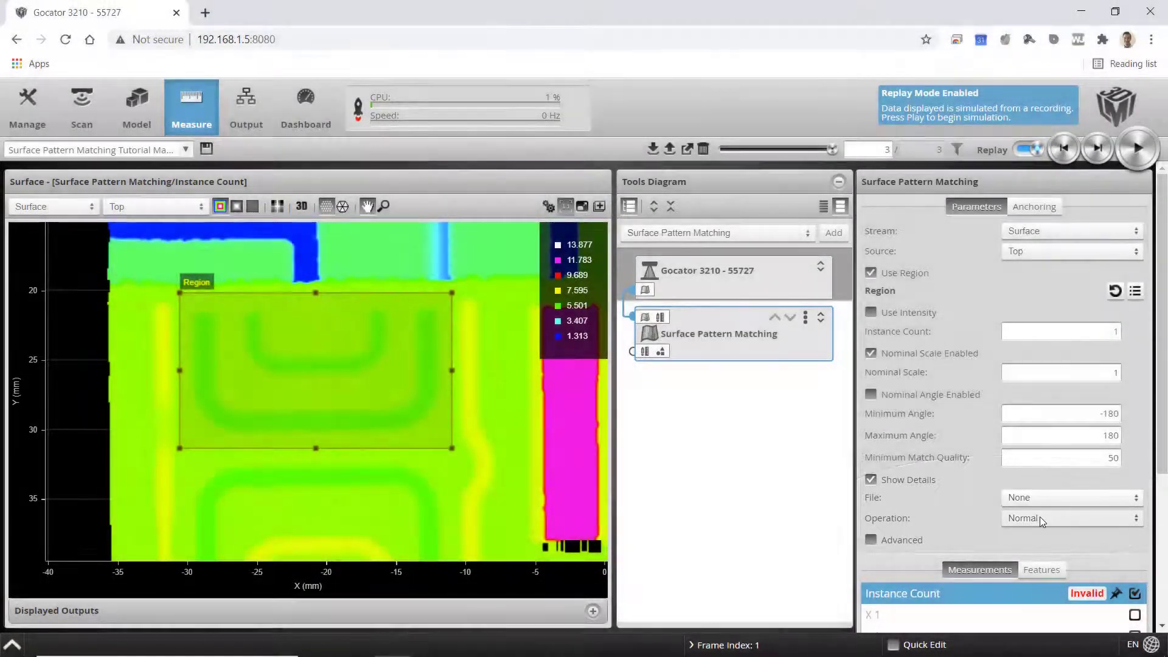
# Set Operation to Load, creating SurfacePattern-0000.hdb.user with Instance Count 1.000
pyautogui.click(1044, 497)
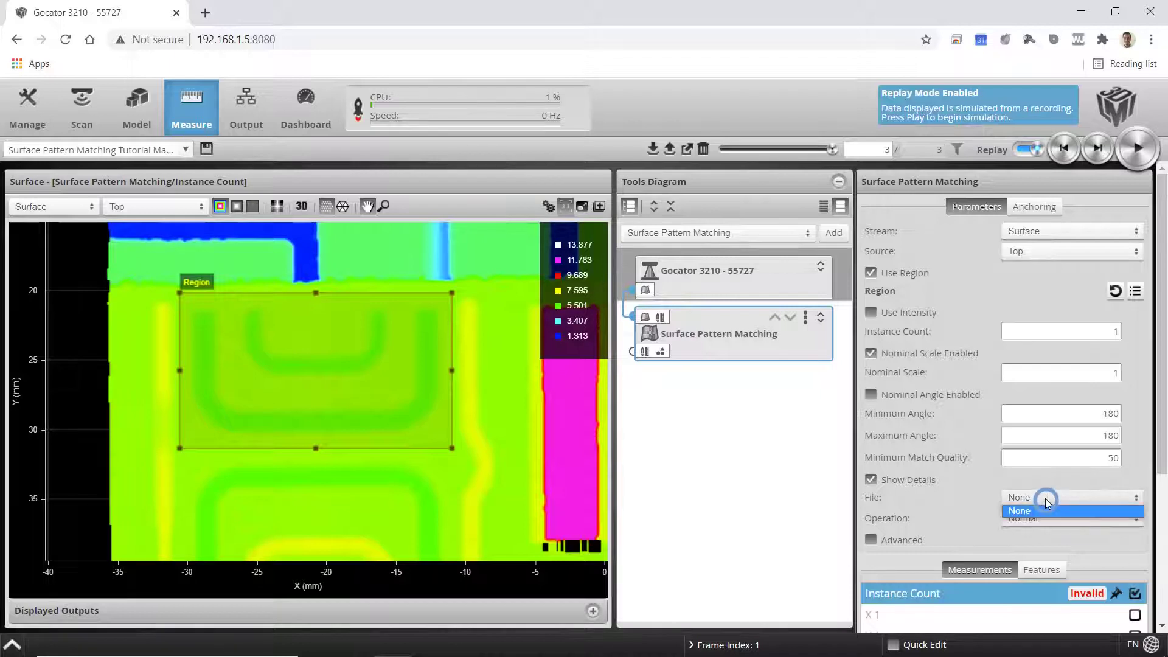
pyautogui.click(1044, 497)
pyautogui.click(1045, 498)
pyautogui.click(1045, 498)
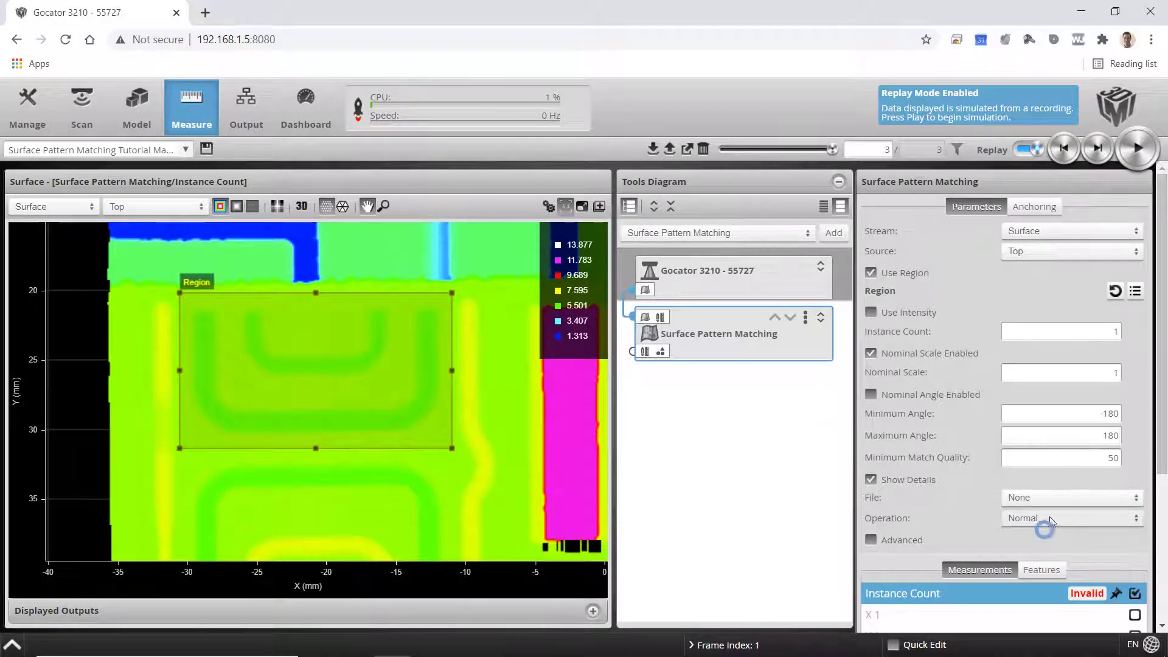
pyautogui.click(1049, 518)
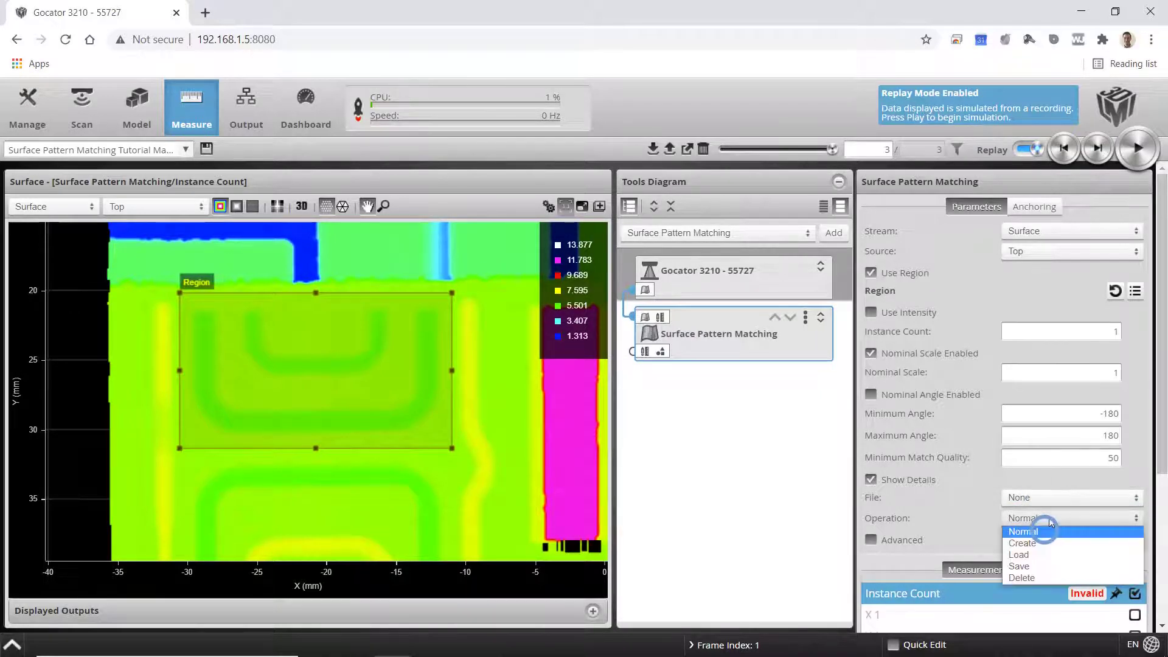
pyautogui.click(1031, 556)
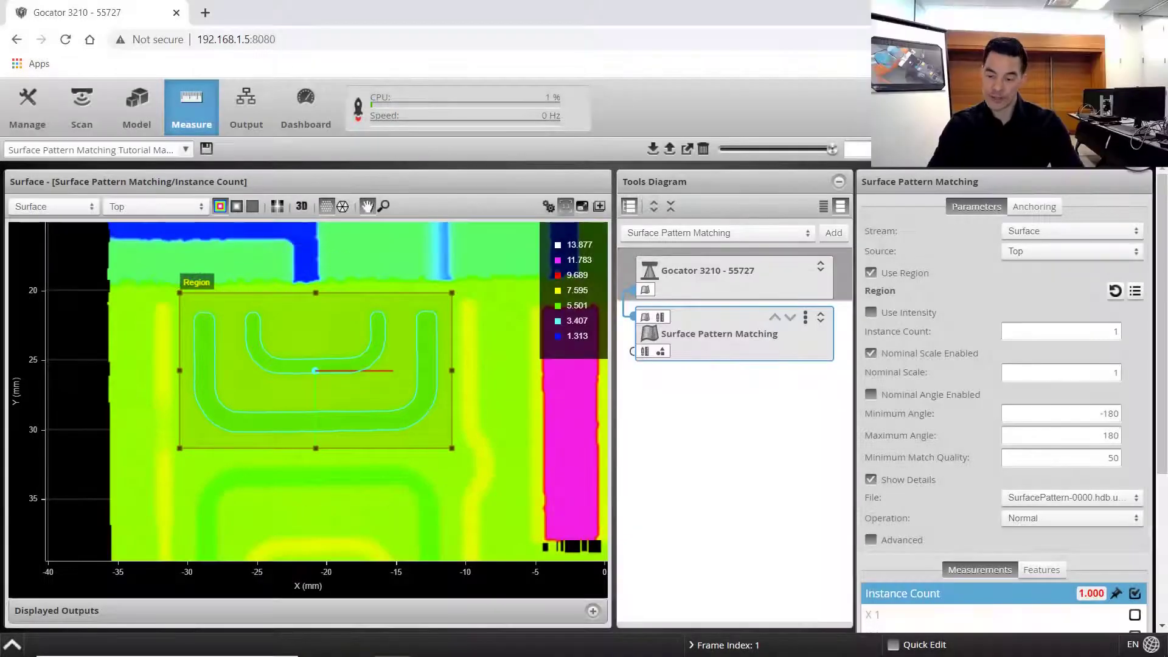
pyautogui.click(1098, 498)
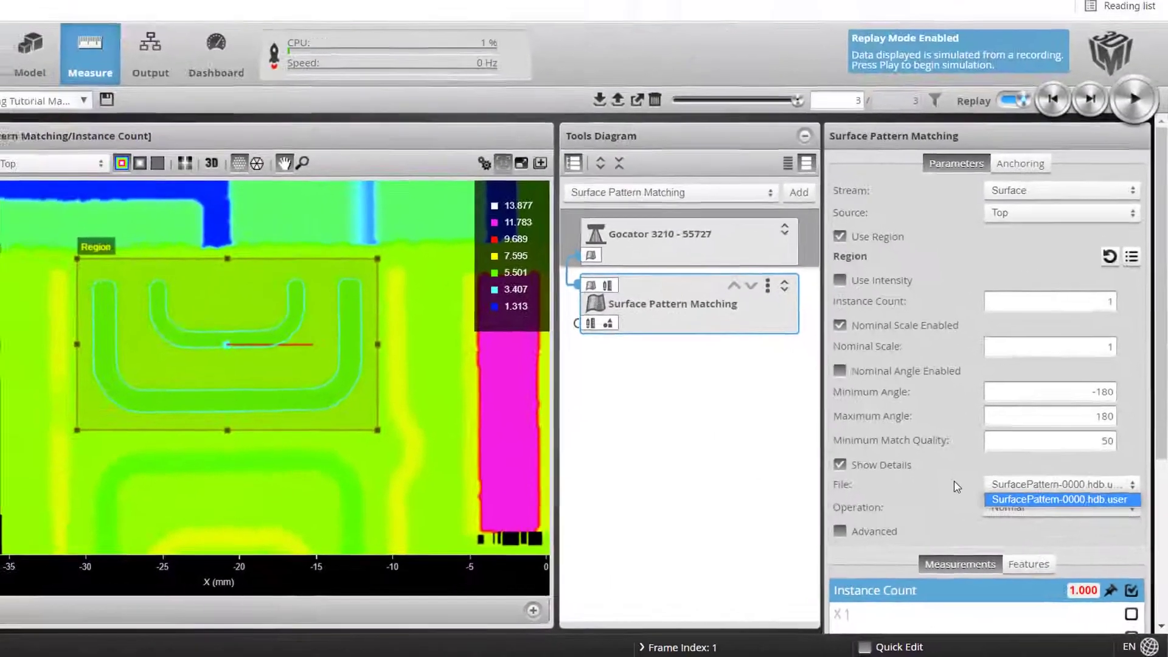
pyautogui.click(594, 242)
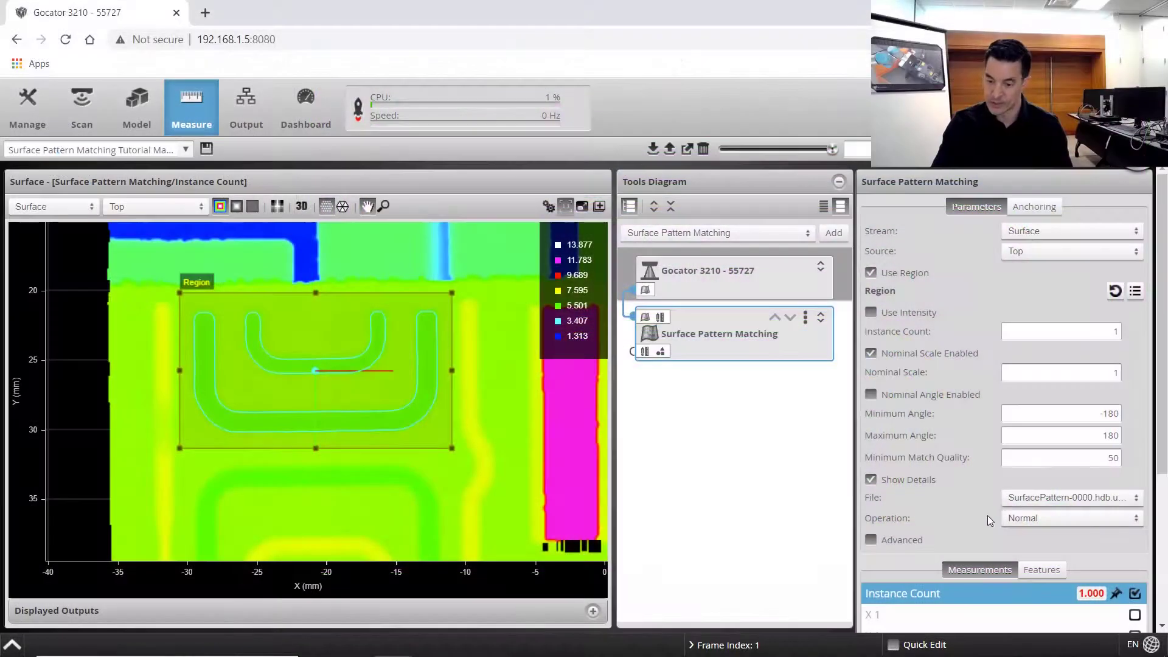
# On the Features tab, enable the Line 1 output alongside Point 1
pyautogui.scroll(-3, 987, 516)
pyautogui.scroll(-2, 928, 356)
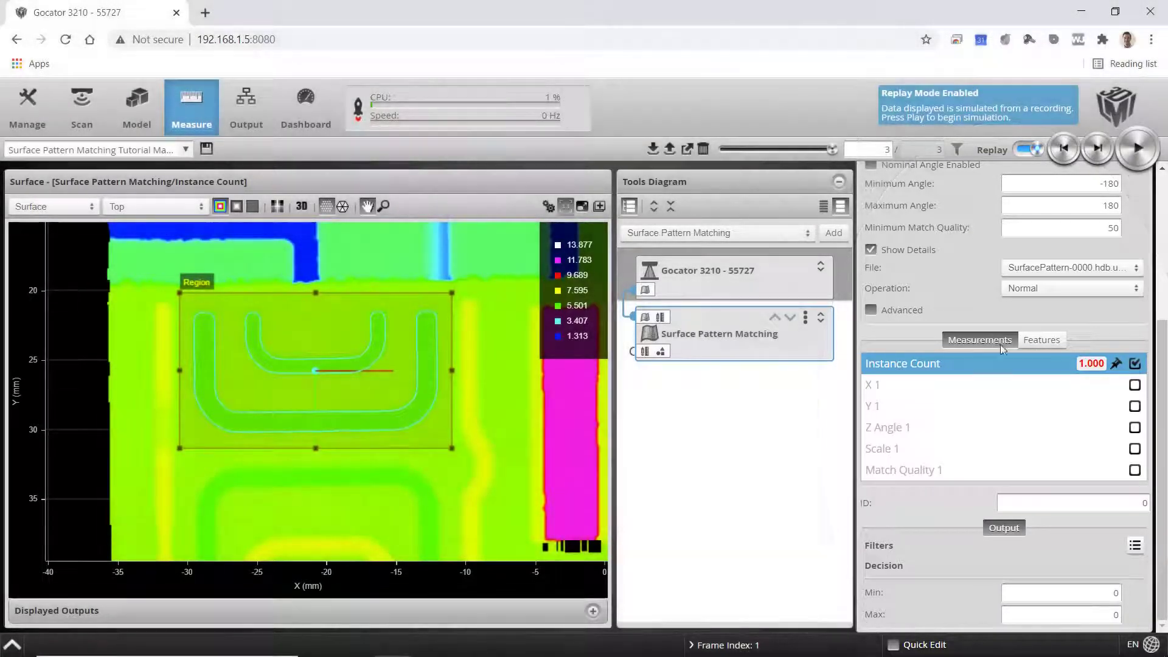
pyautogui.click(1039, 339)
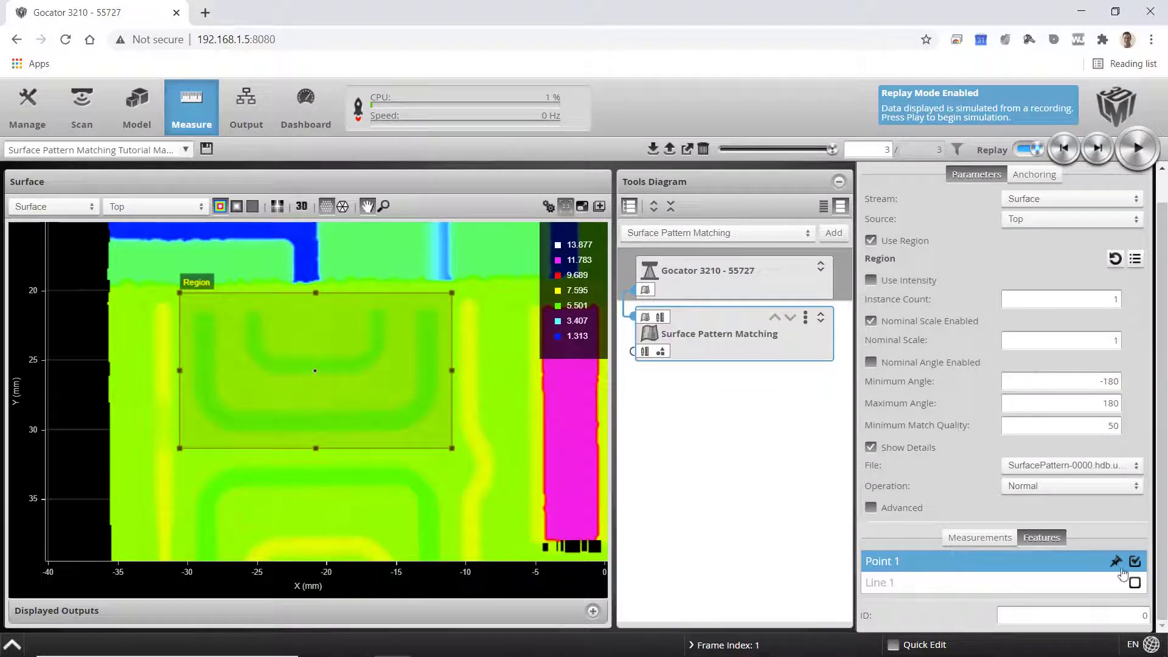
pyautogui.click(1135, 583)
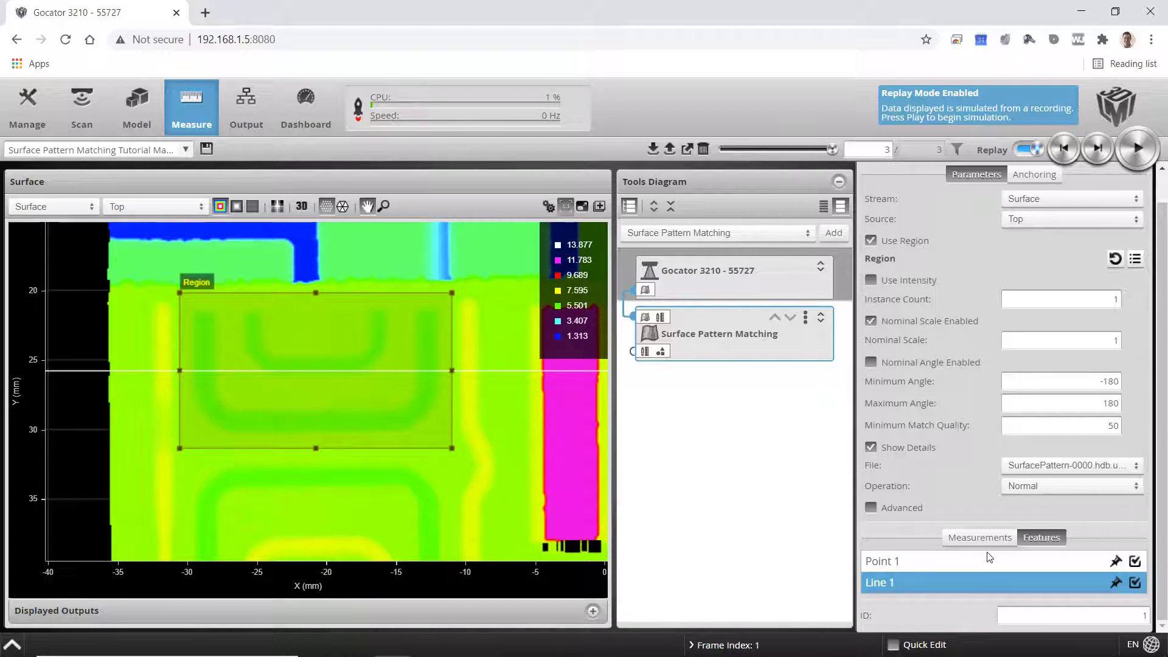
# Switch back to the Measurements list, showing Instance Count 1.000
pyautogui.click(980, 537)
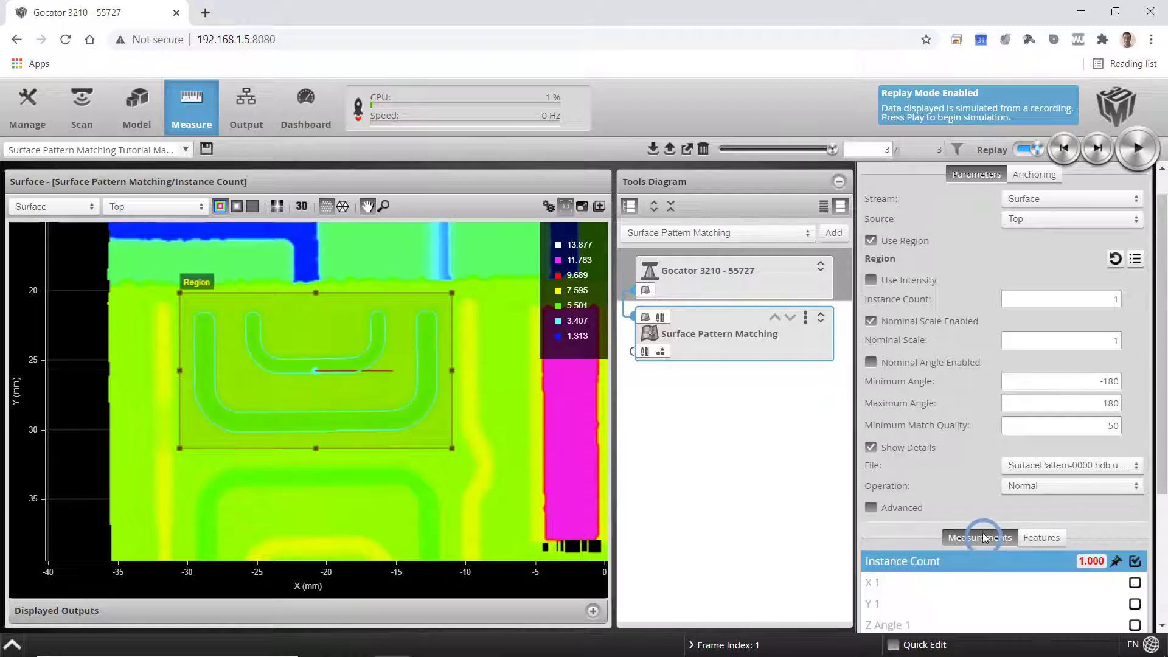
pyautogui.scroll(-3, 986, 524)
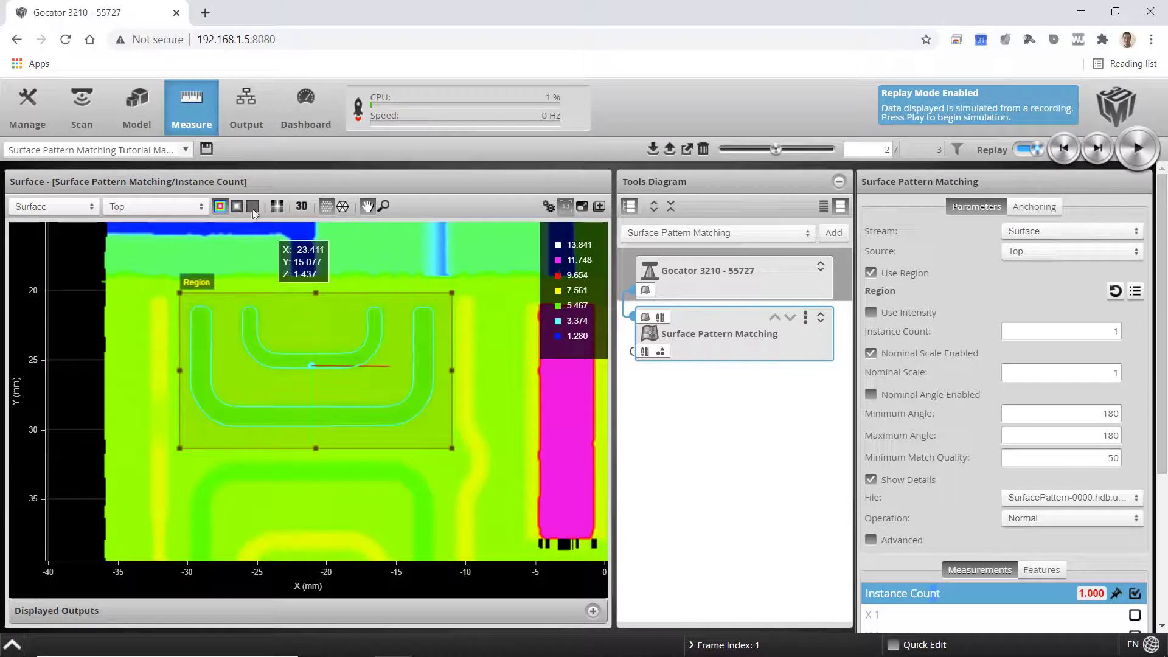
# Switch to greyscale, uncheck Use Region, and step through all three scans to confirm matches
pyautogui.click(236, 206)
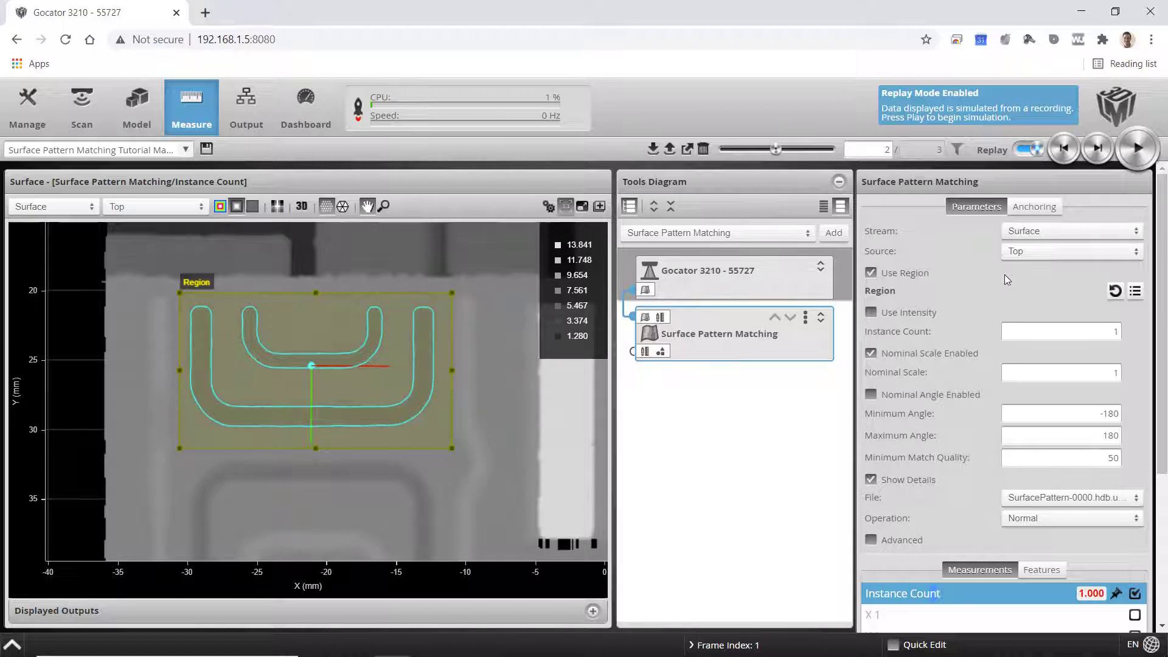
pyautogui.click(872, 274)
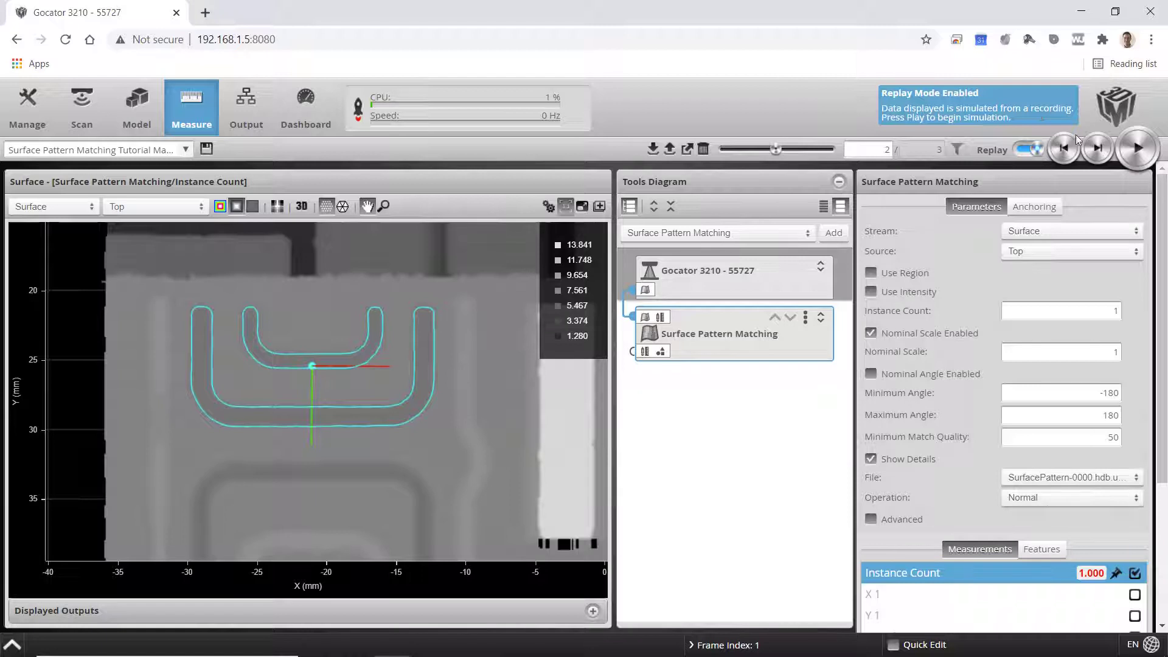
pyautogui.click(1064, 148)
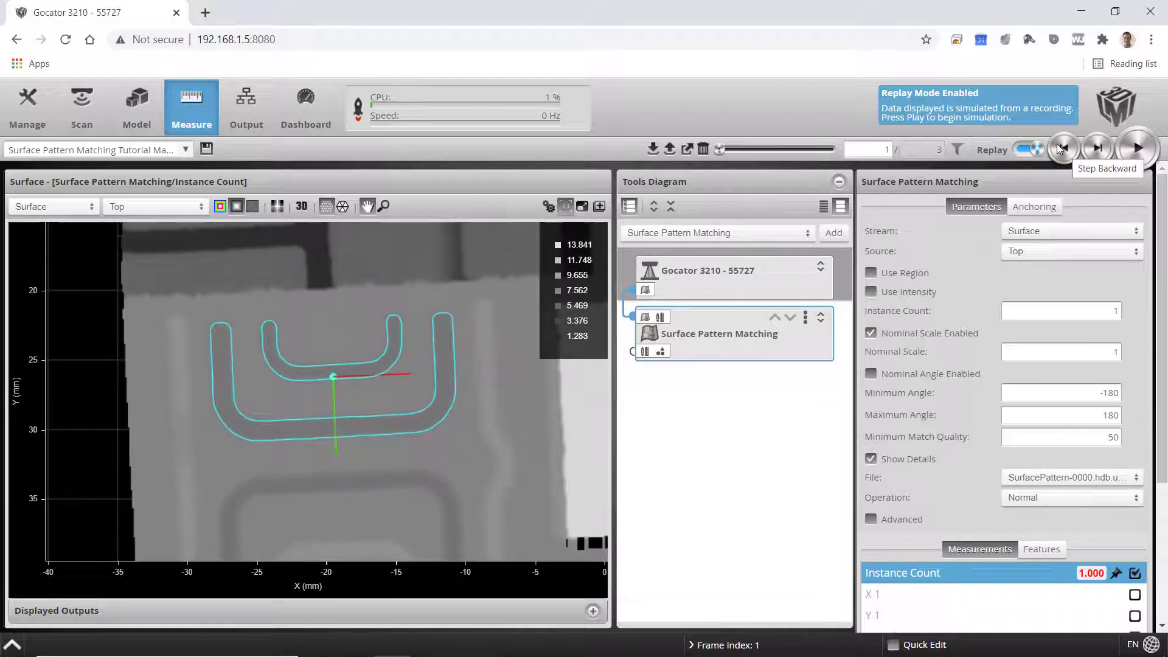
pyautogui.click(1098, 150)
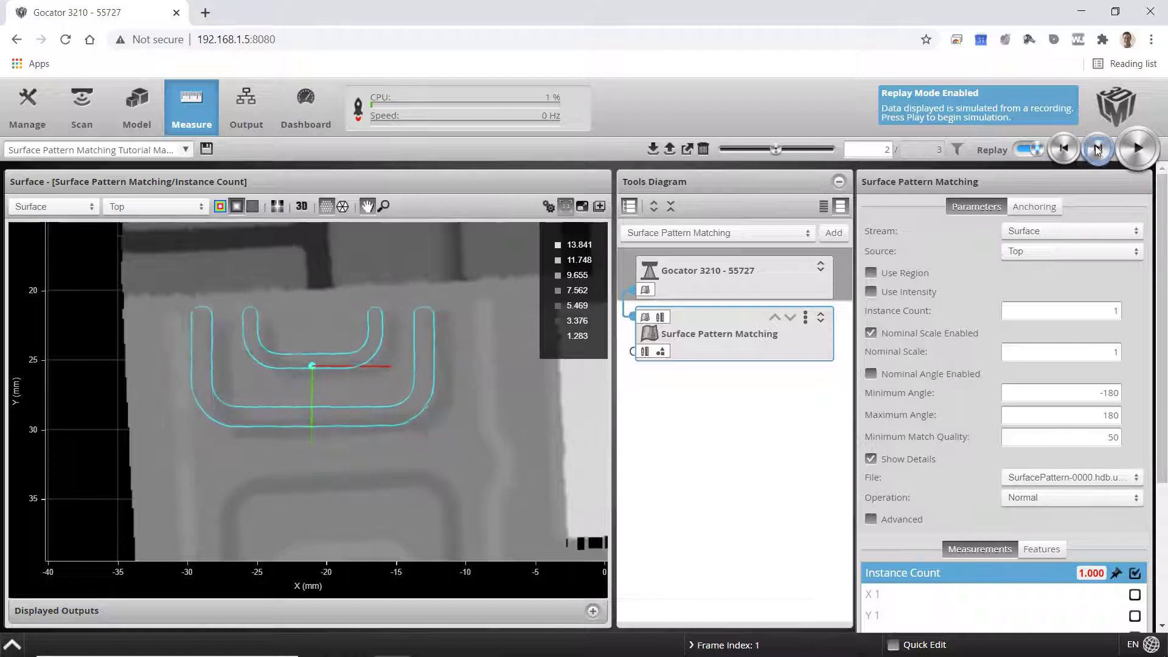
pyautogui.click(1097, 150)
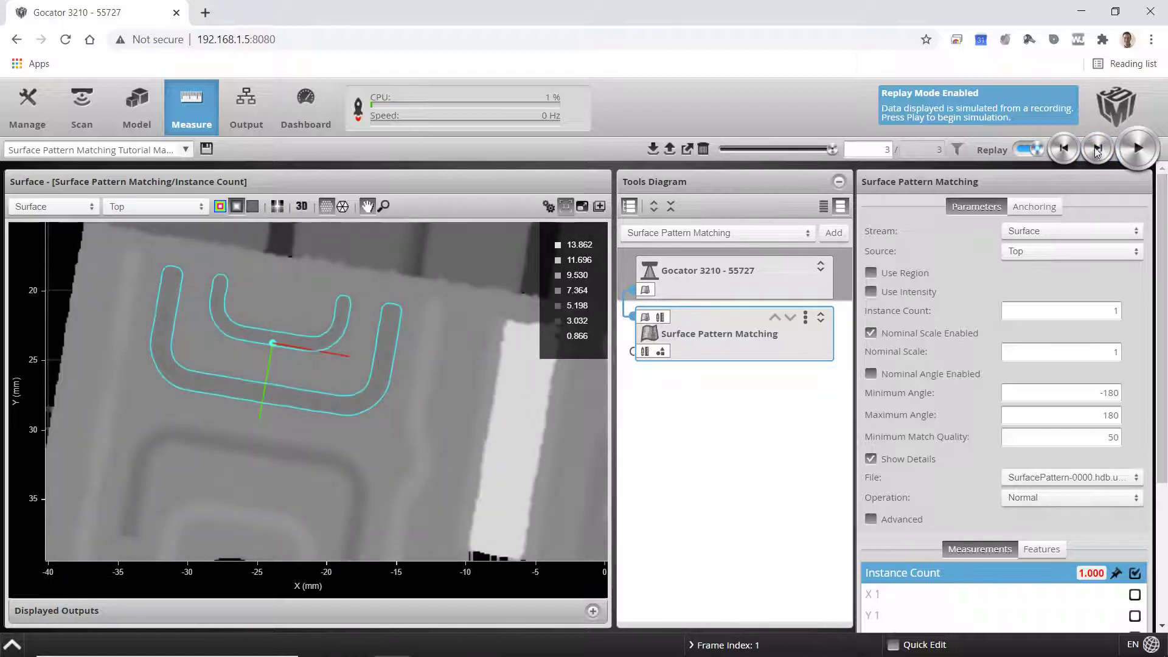
pyautogui.click(1064, 154)
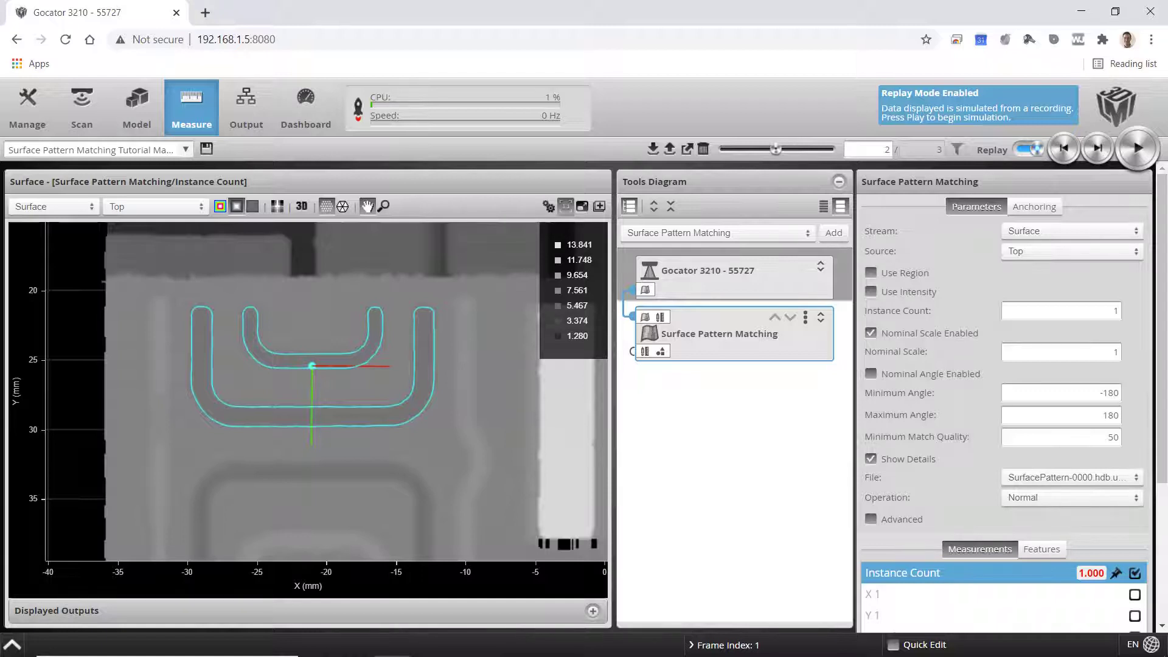
# On scan 1, narrow the region across the pattern to see Invalid, restore it, then disable it
pyautogui.click(871, 272)
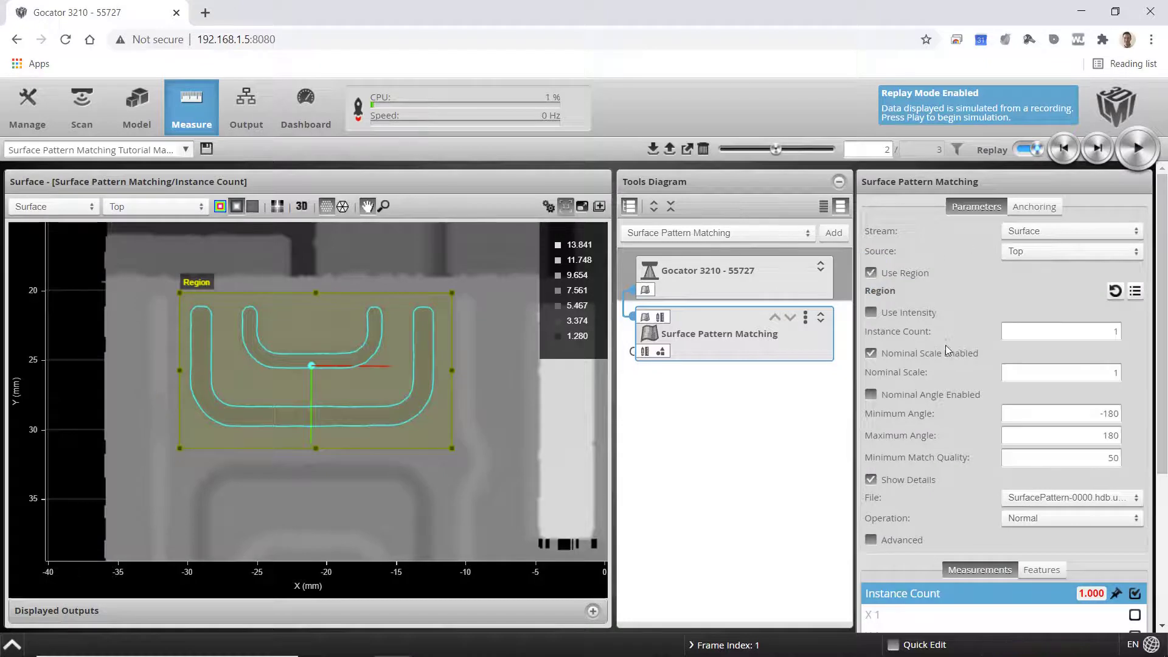
pyautogui.click(1066, 150)
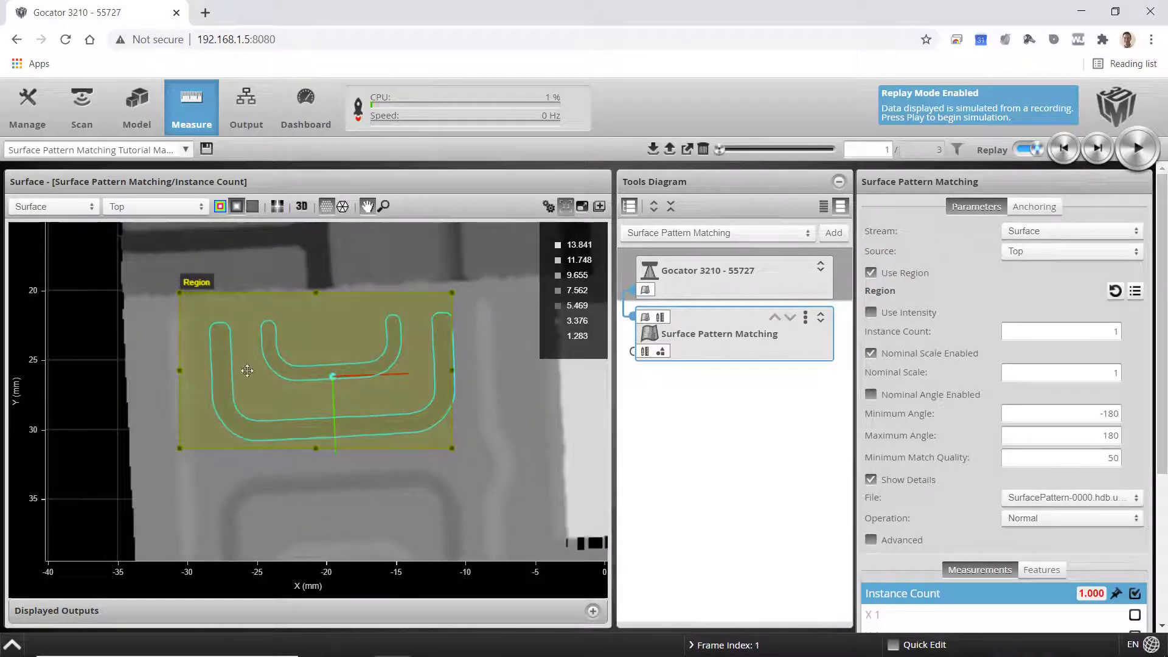
pyautogui.moveTo(452, 373); pyautogui.dragTo(354, 378)
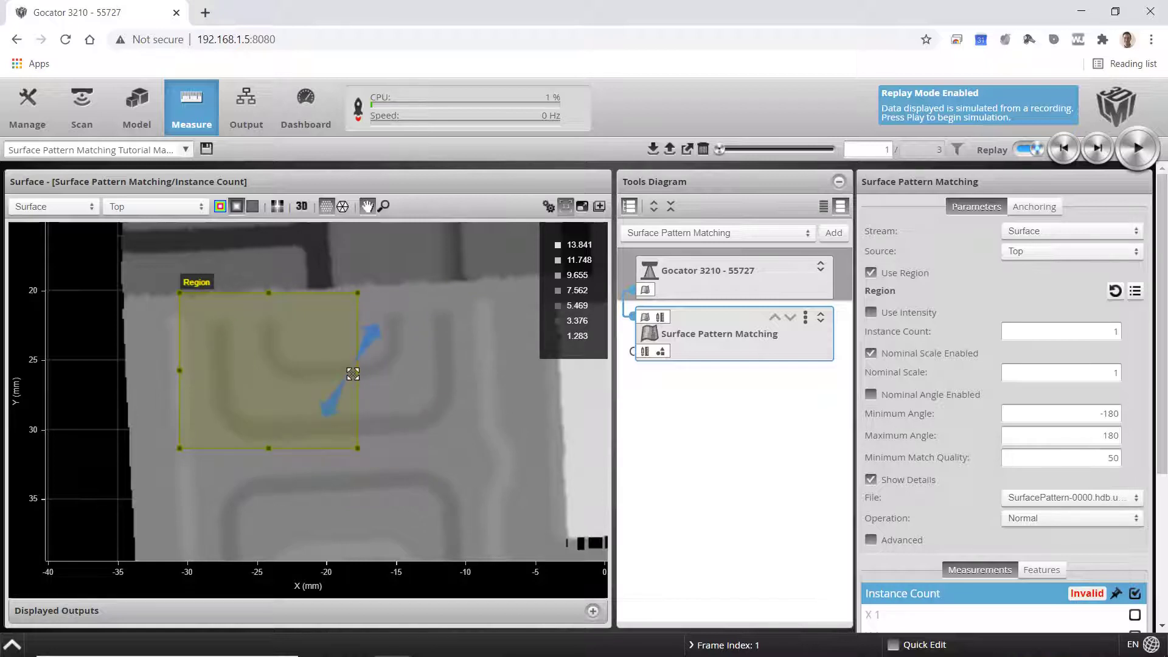
pyautogui.moveTo(355, 377); pyautogui.dragTo(466, 373)
pyautogui.click(870, 273)
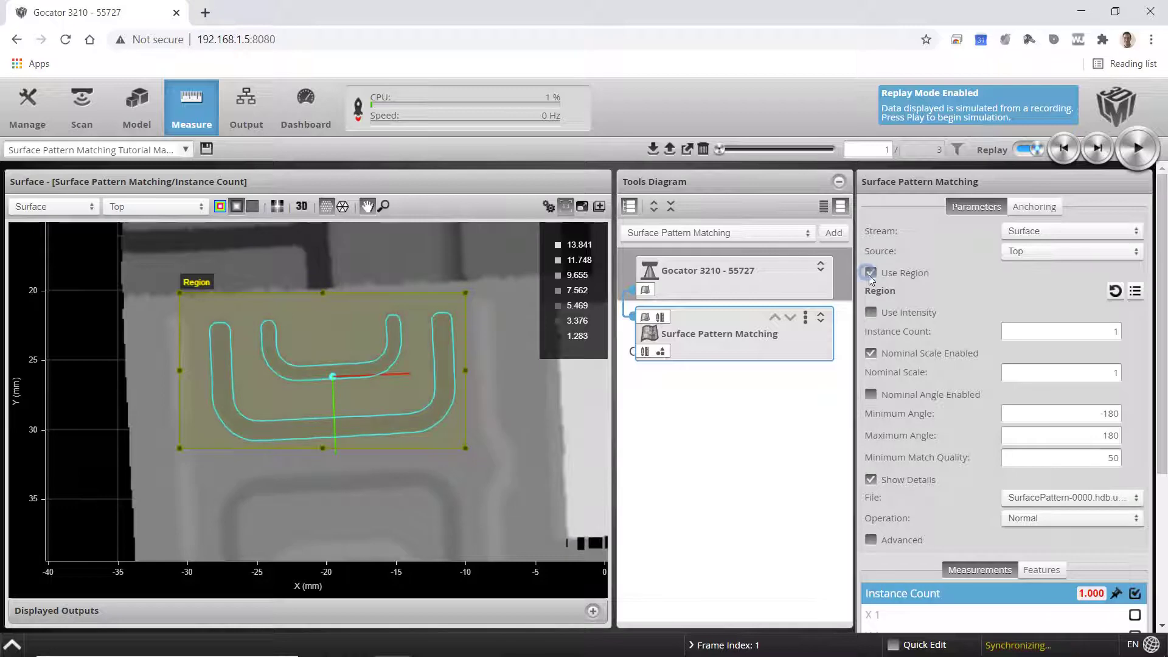
# Enable the Match Quality 1 measurement so it reports 99.907 for the matched U-groove
pyautogui.scroll(-1, 944, 326)
pyautogui.scroll(-5, 944, 330)
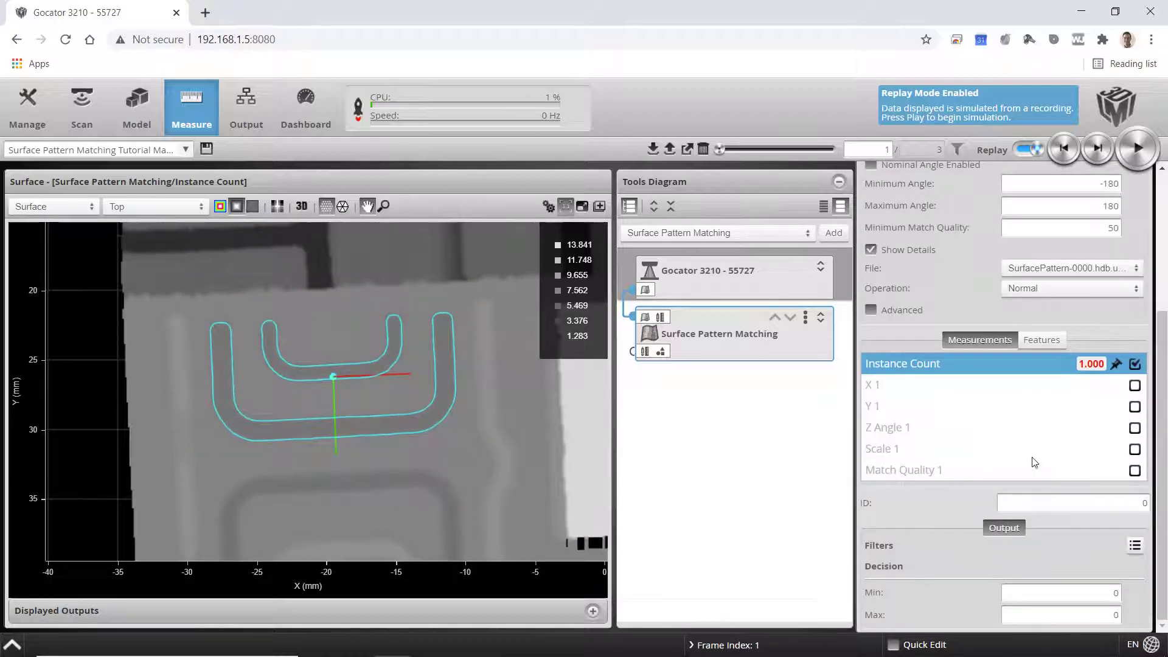
pyautogui.click(1135, 471)
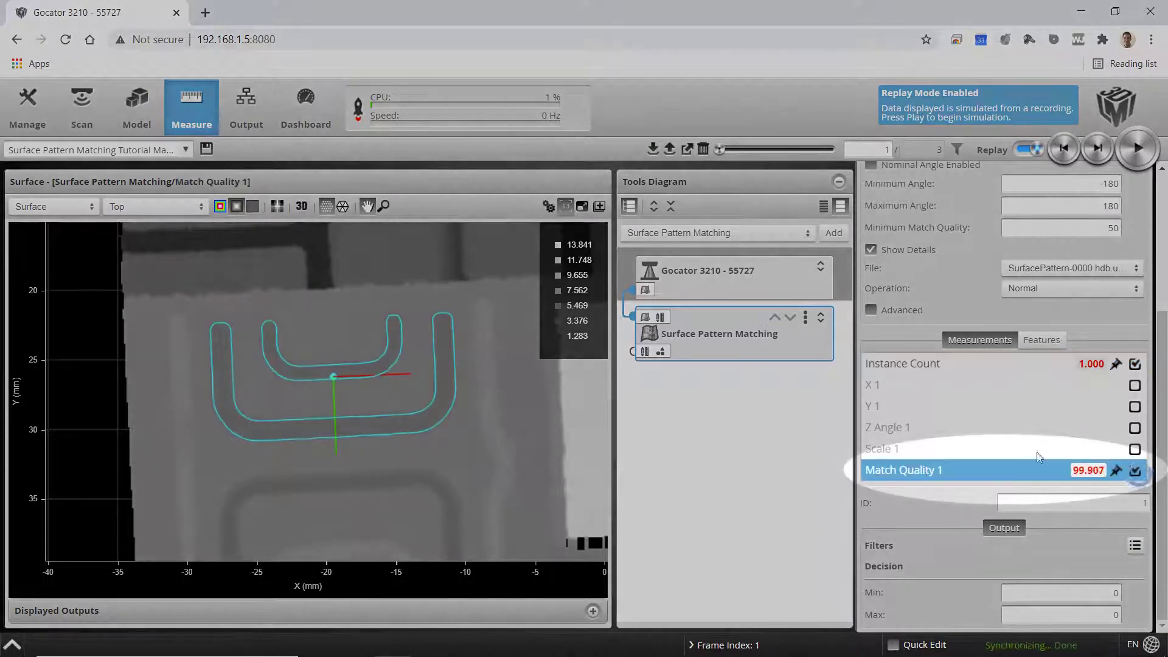